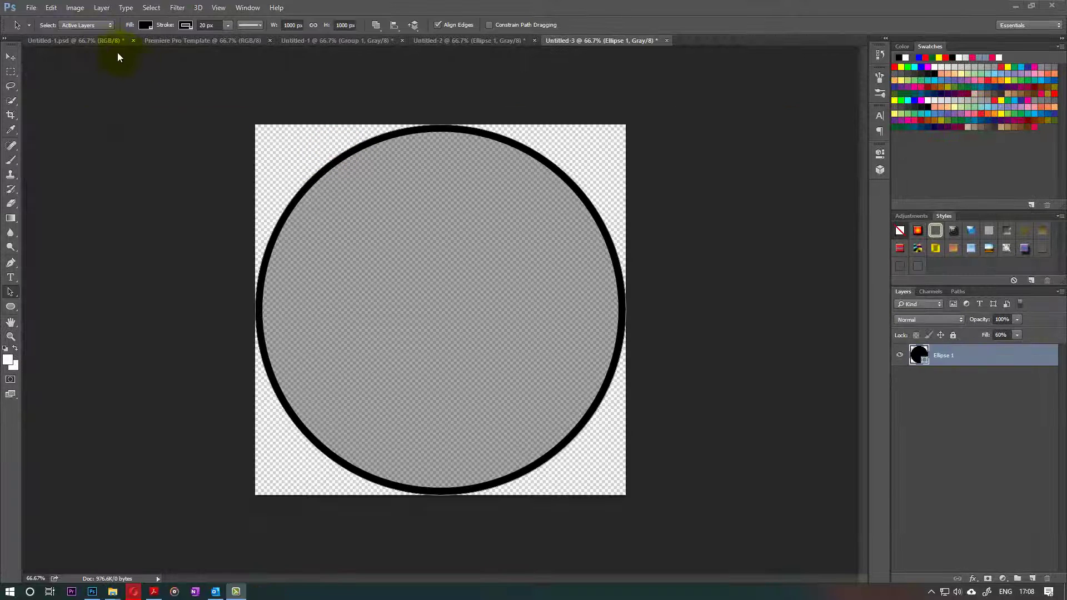
# - Create Untitled-4 via File > New: 1000 × 1000 px, 300 ppi, Grayscale, transparent background
pyautogui.click(26, 8)
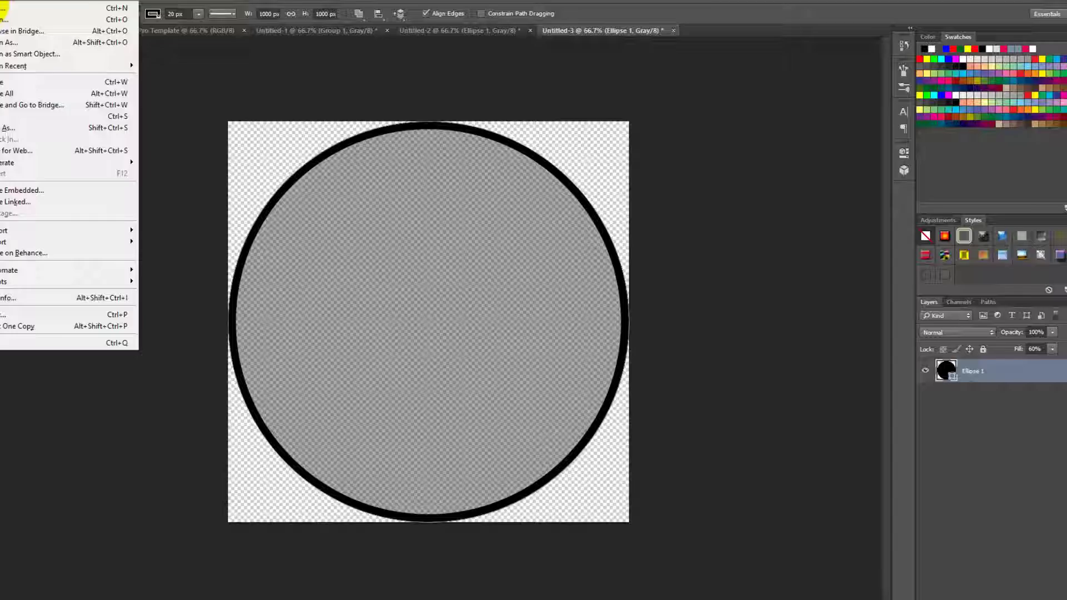
pyautogui.click(33, 20)
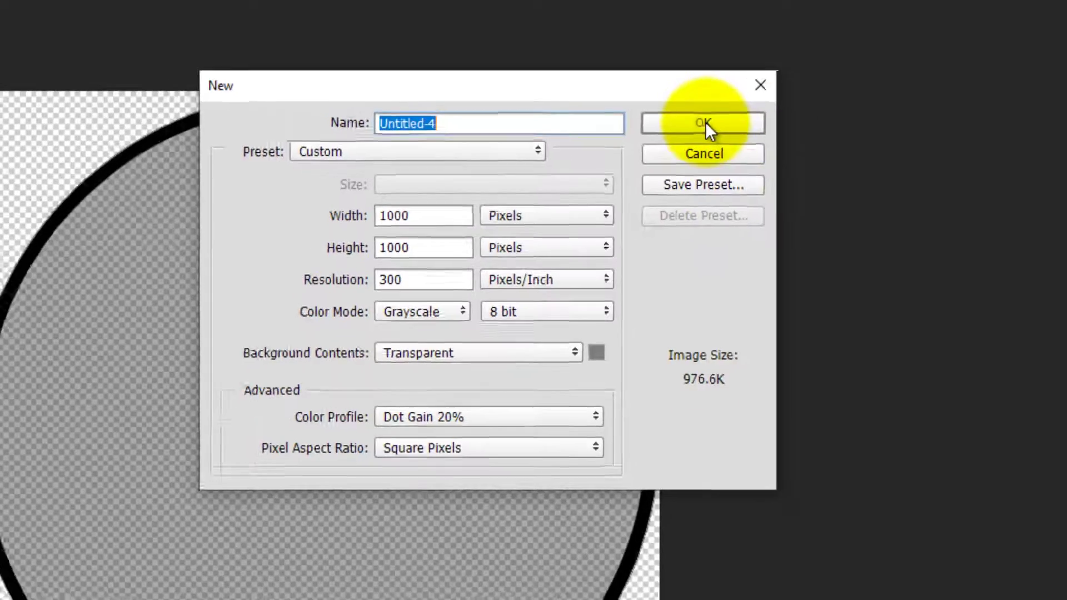
pyautogui.click(704, 123)
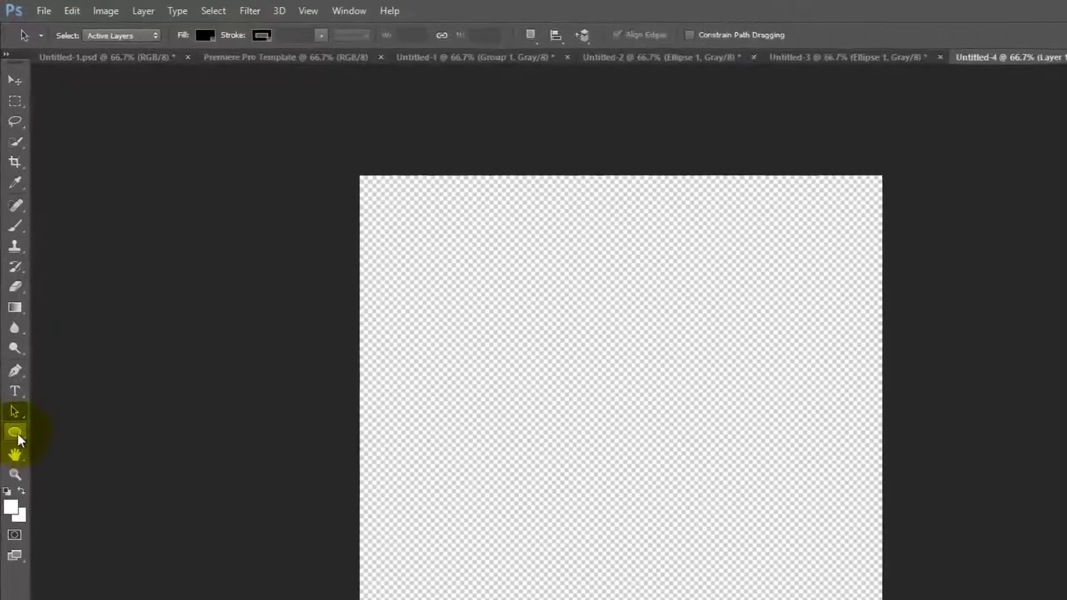
# - Draw a white ellipse on the canvas with the Ellipse Tool
pyautogui.click(10, 307)
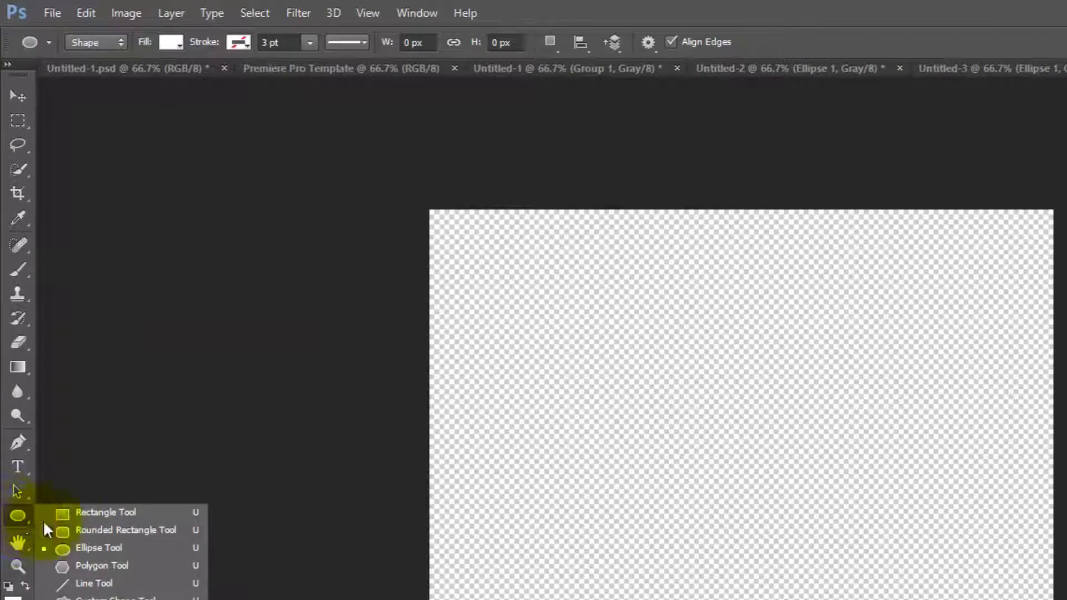
pyautogui.click(99, 548)
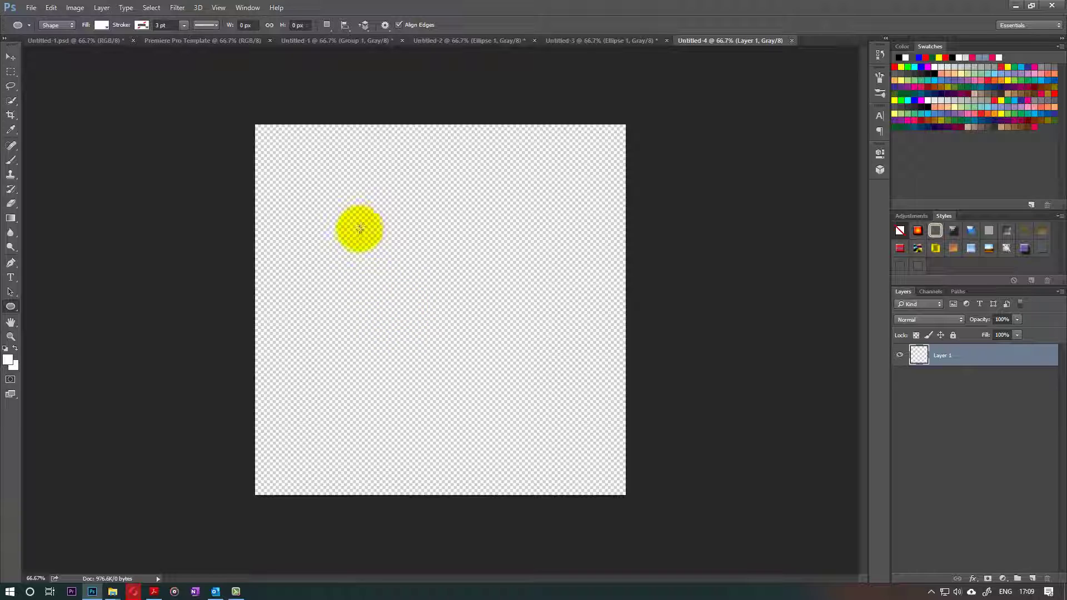
pyautogui.moveTo(351, 217); pyautogui.dragTo(589, 449)
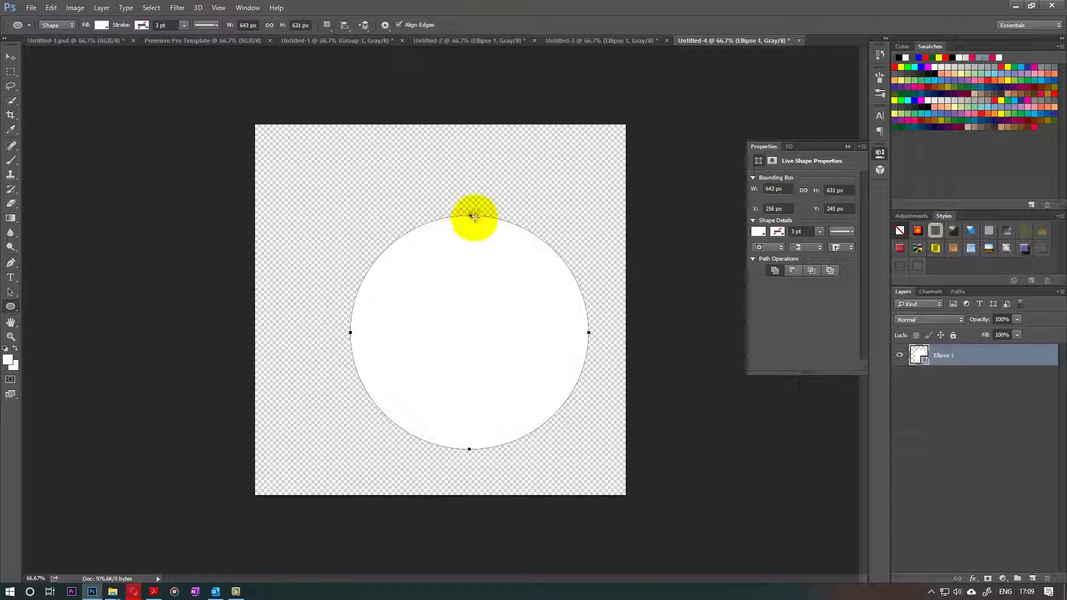
pyautogui.click(467, 214)
pyautogui.click(548, 230)
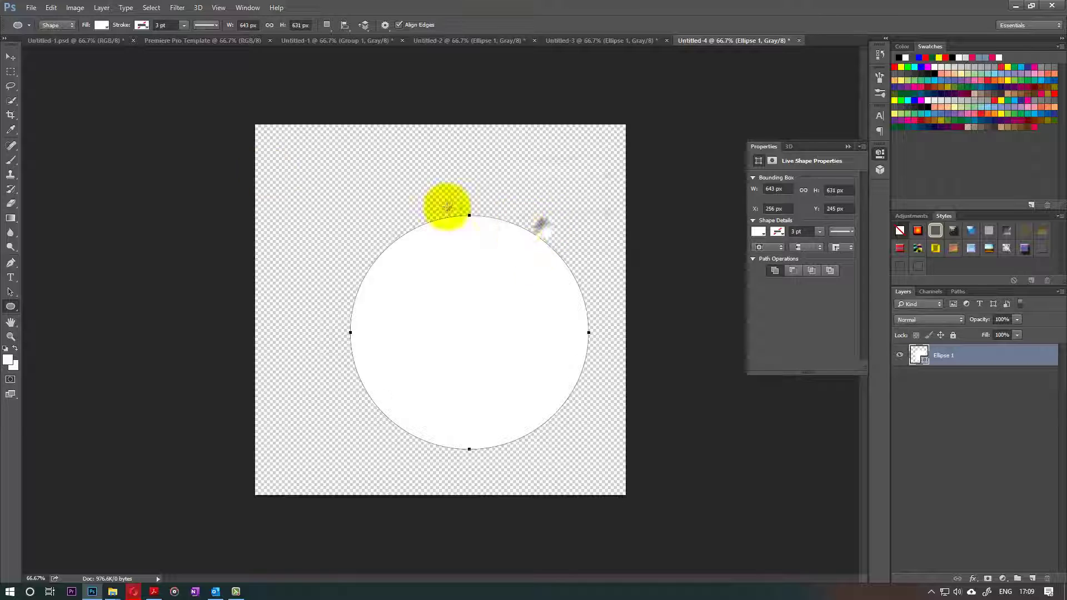
# - Stretch the ellipse's edges to the canvas borders so it fills 1000 × 1000 px, and commit
pyautogui.click(10, 56)
pyautogui.moveTo(469, 215); pyautogui.dragTo(461, 124)
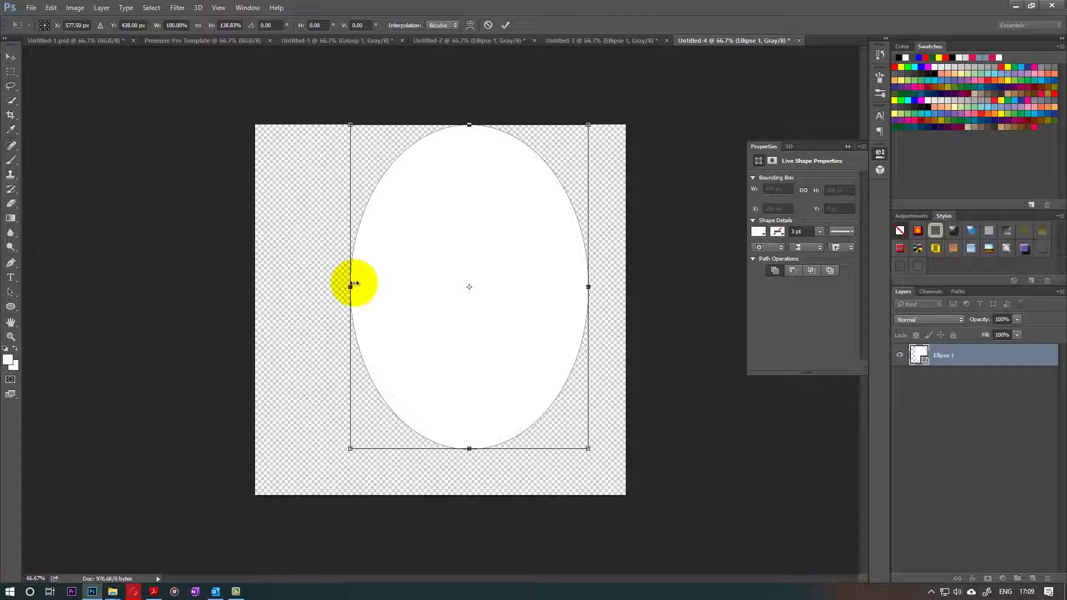
pyautogui.moveTo(350, 288); pyautogui.dragTo(254, 308)
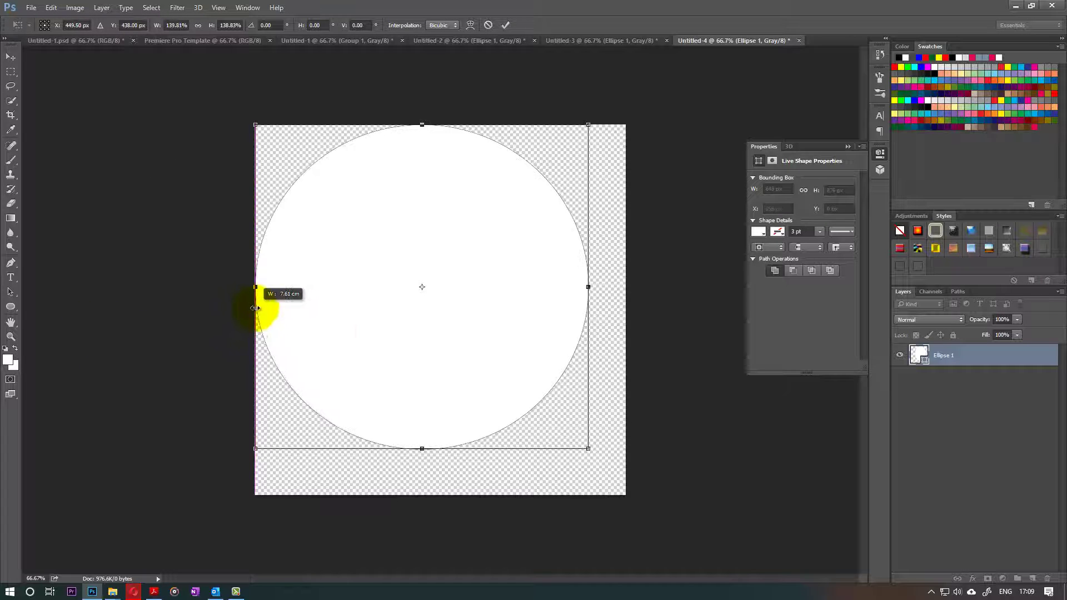
pyautogui.moveTo(589, 286); pyautogui.dragTo(620, 287)
pyautogui.moveTo(441, 448); pyautogui.dragTo(442, 494)
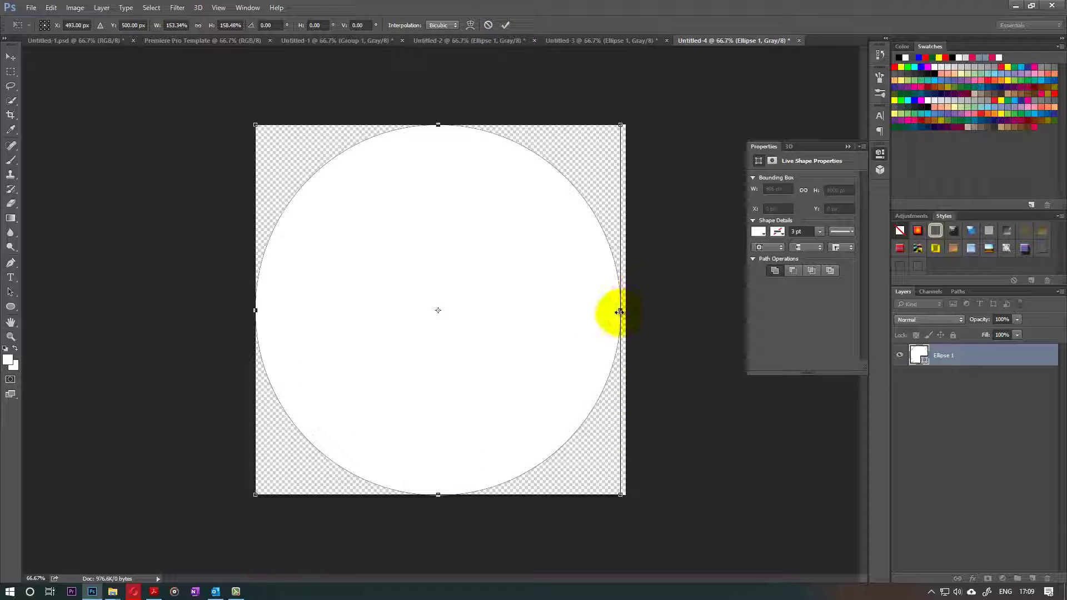
pyautogui.moveTo(619, 312); pyautogui.dragTo(626, 311)
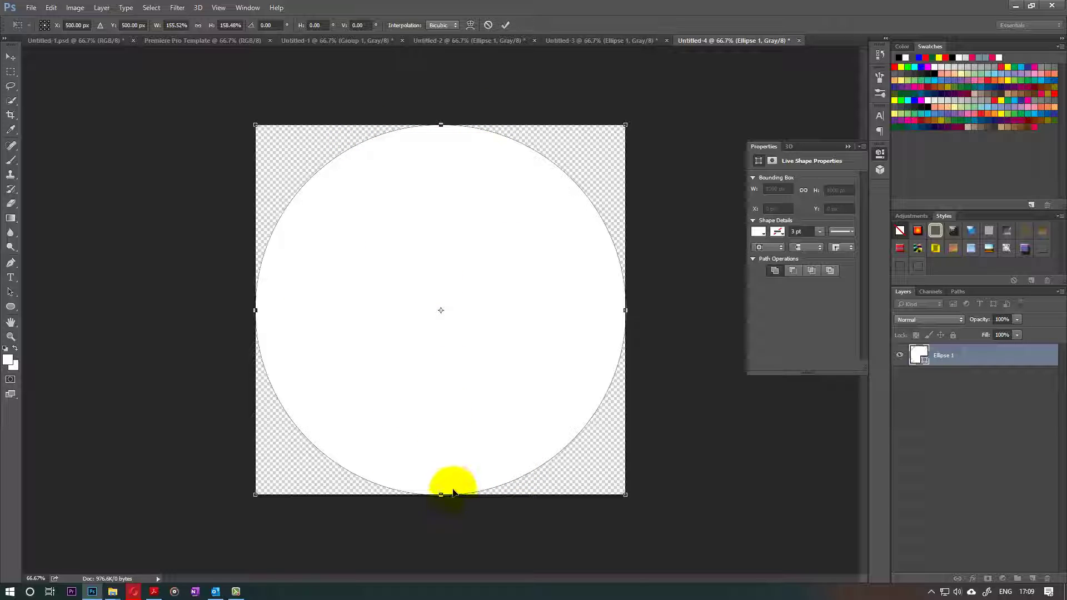
pyautogui.moveTo(443, 494); pyautogui.dragTo(443, 494)
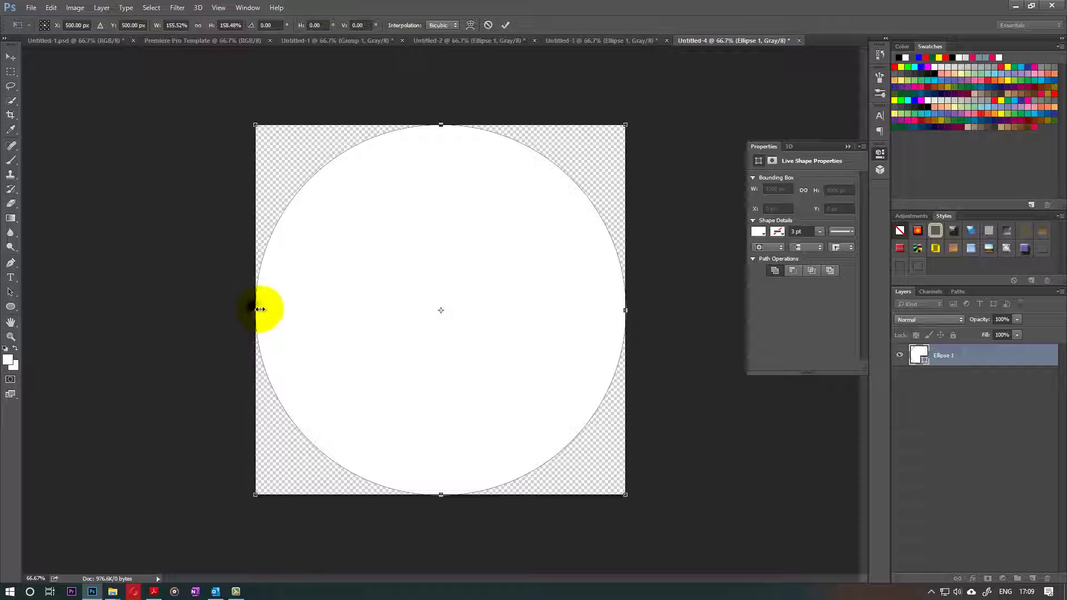
pyautogui.moveTo(256, 310); pyautogui.dragTo(257, 309)
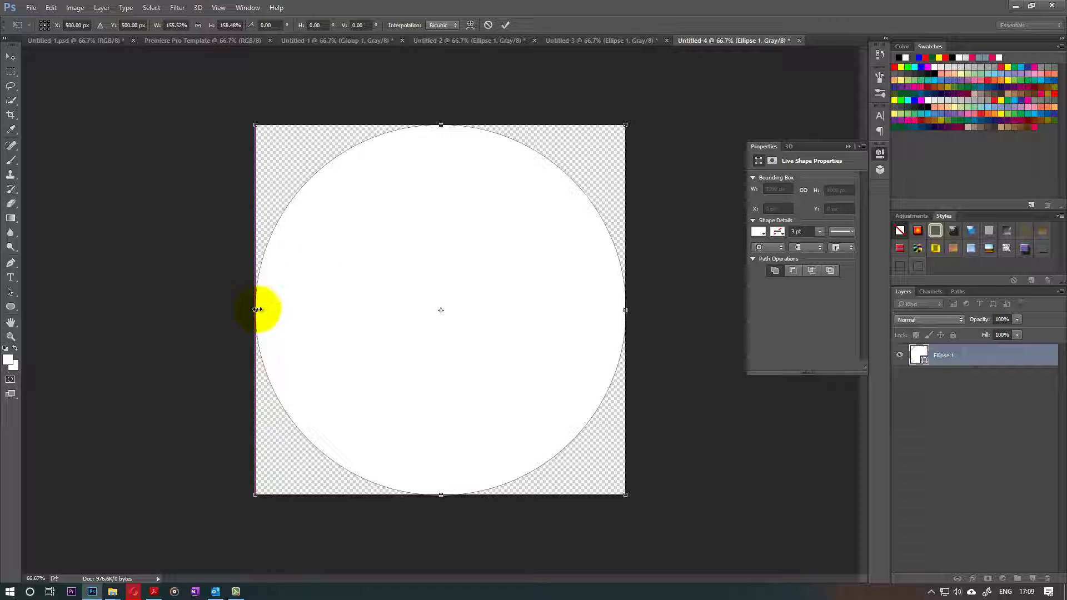
pyautogui.click(507, 25)
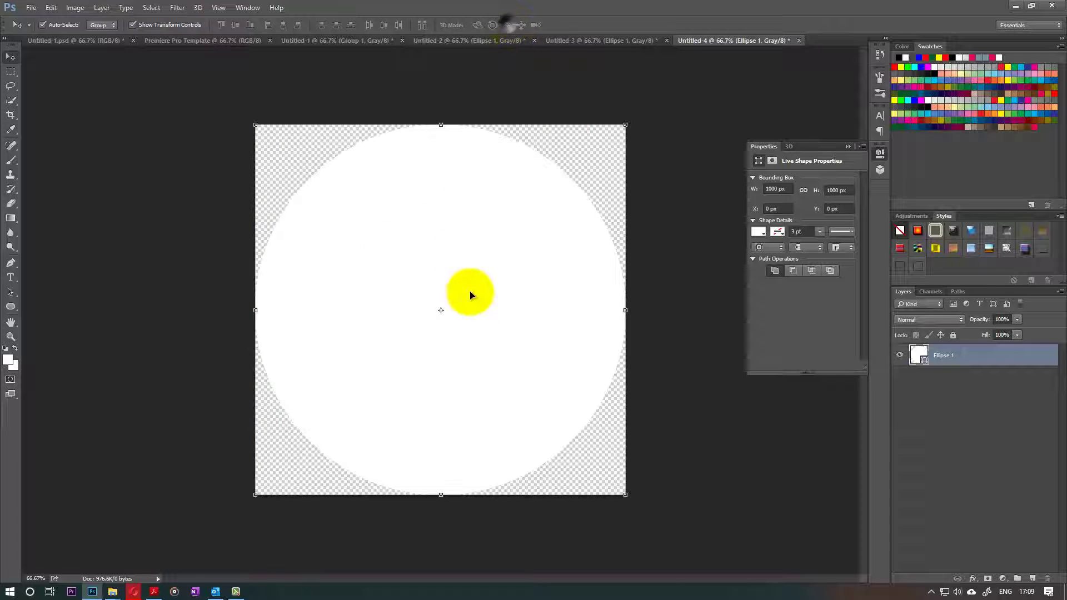
# - Give the circle a solid black fill and a solid black outline
pyautogui.click(10, 291)
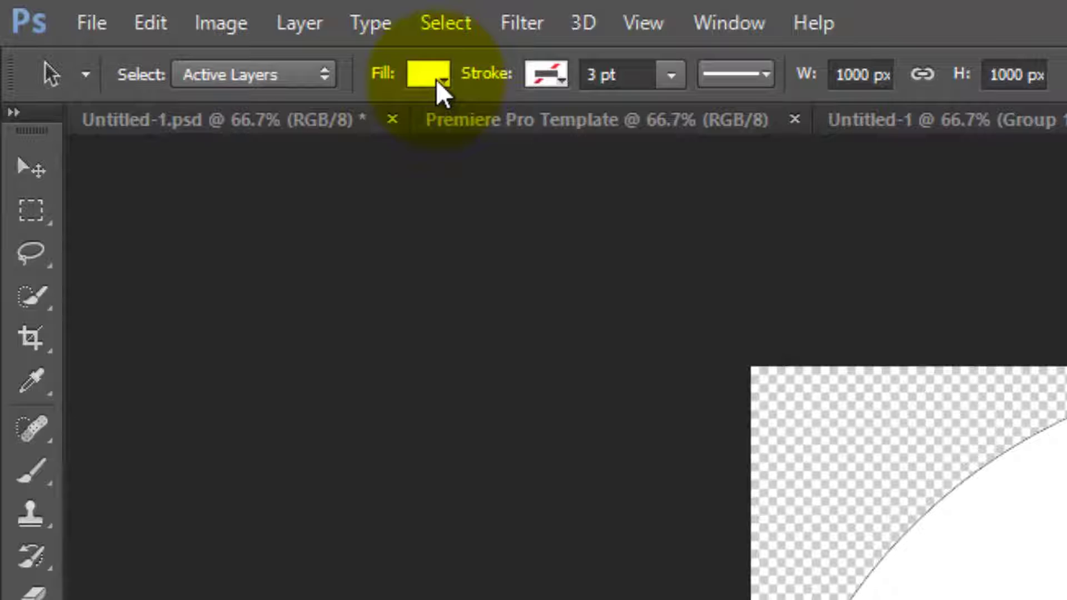
pyautogui.click(149, 25)
pyautogui.click(289, 246)
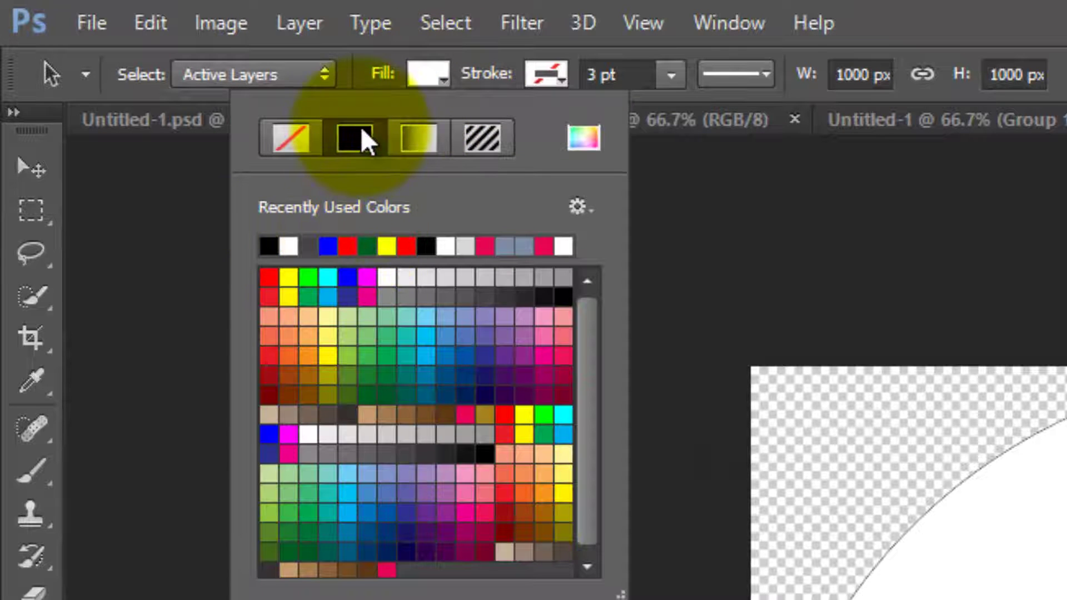
pyautogui.click(268, 246)
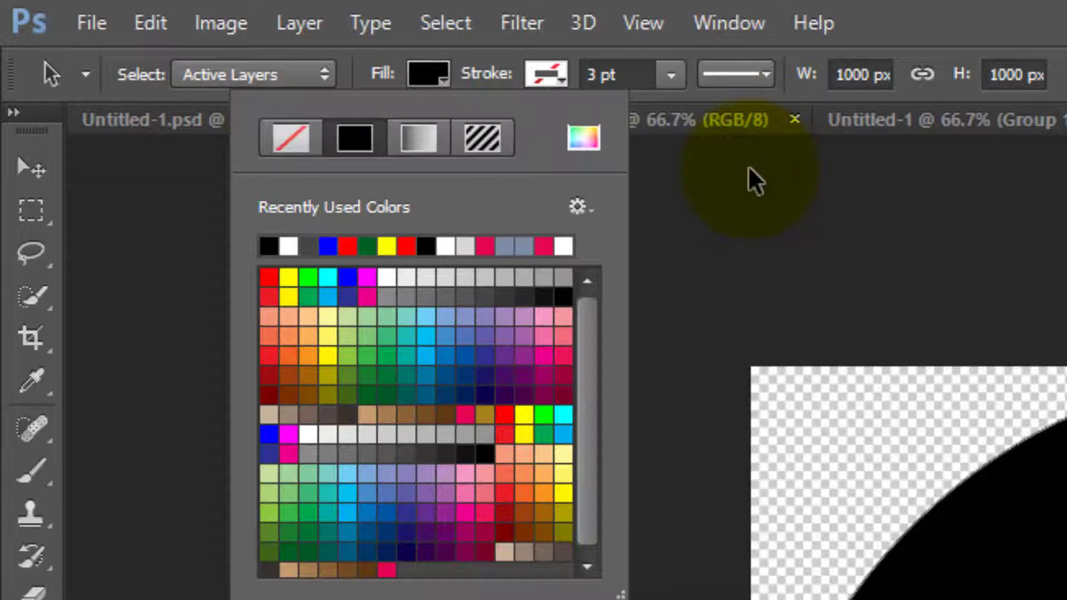
pyautogui.click(546, 75)
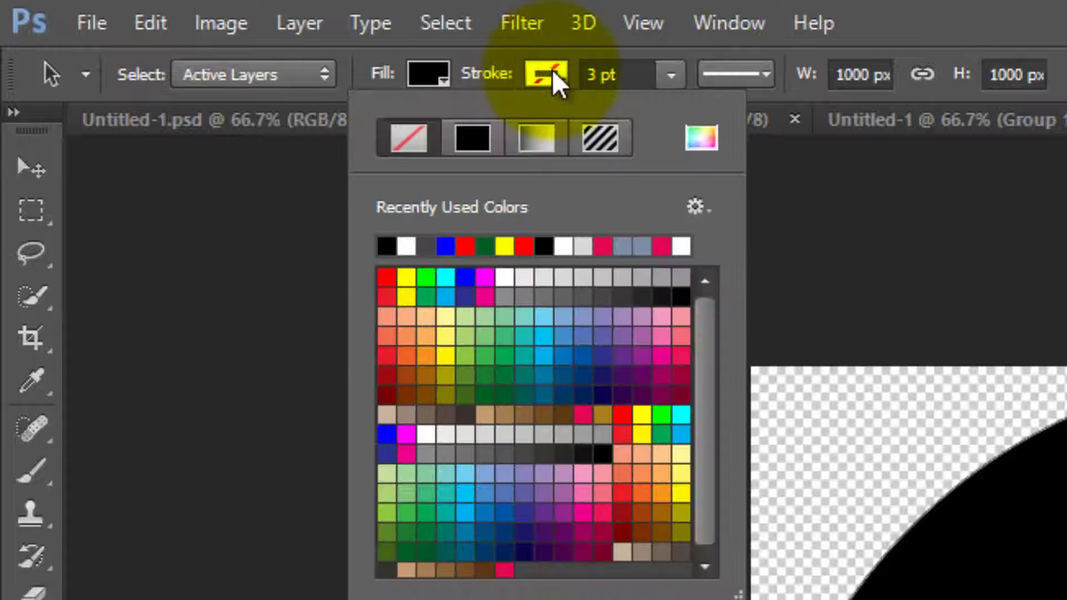
pyautogui.click(408, 138)
pyautogui.click(459, 143)
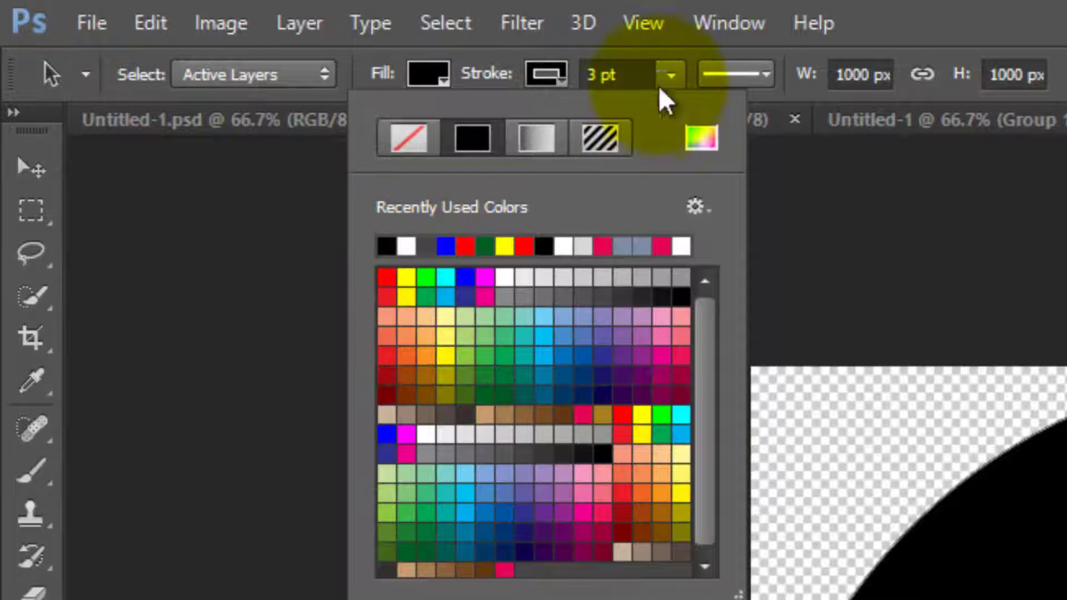
# - Set the outline width to 20 px and pick a different stroke alignment
pyautogui.click(634, 75)
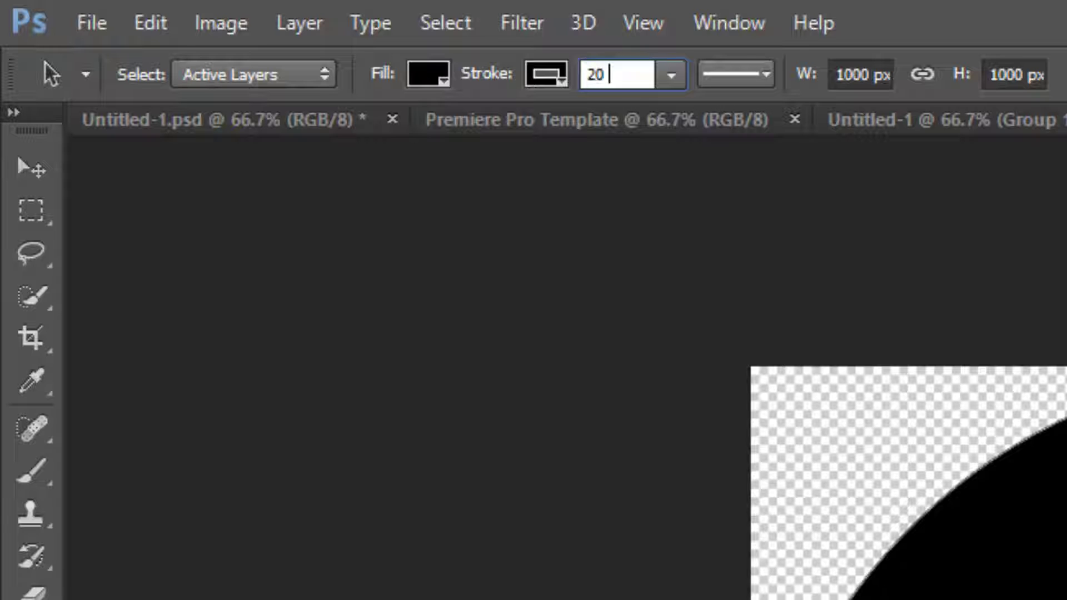
pyautogui.write('x')
pyautogui.press('Return')
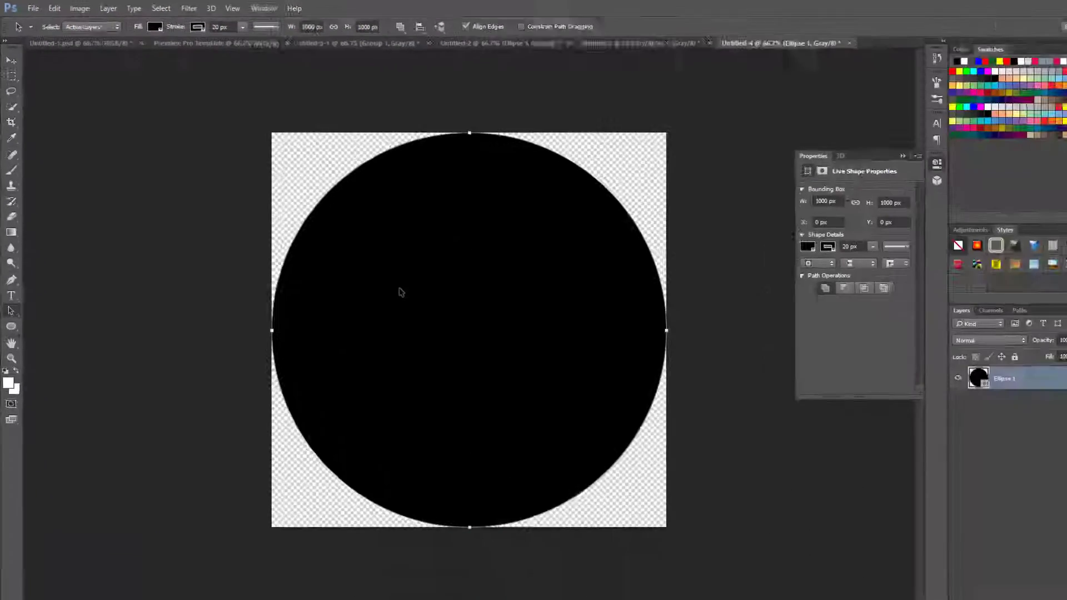
pyautogui.click(261, 25)
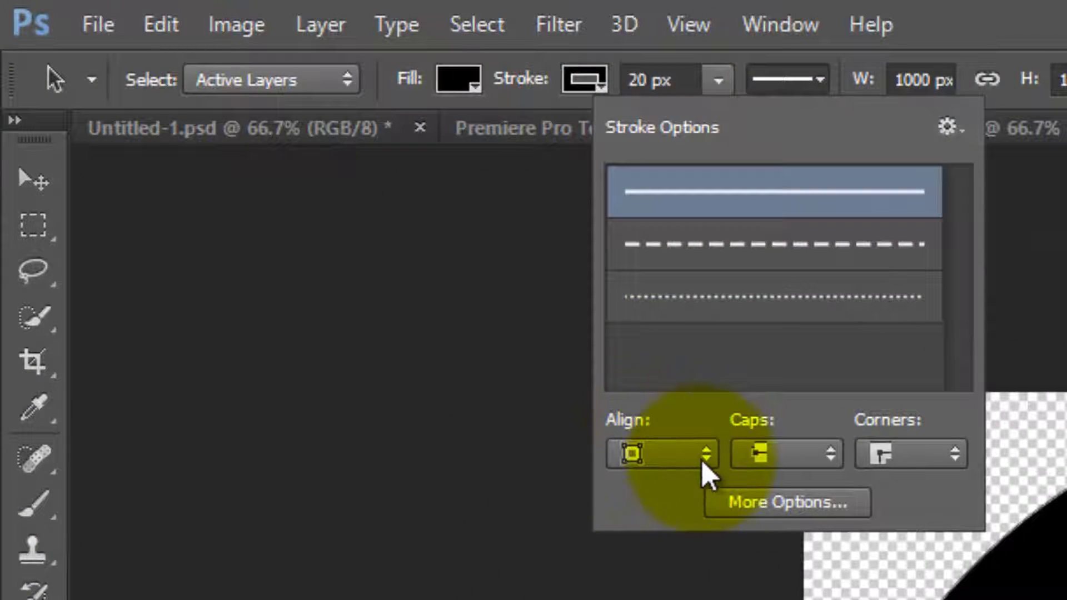
pyautogui.click(604, 410)
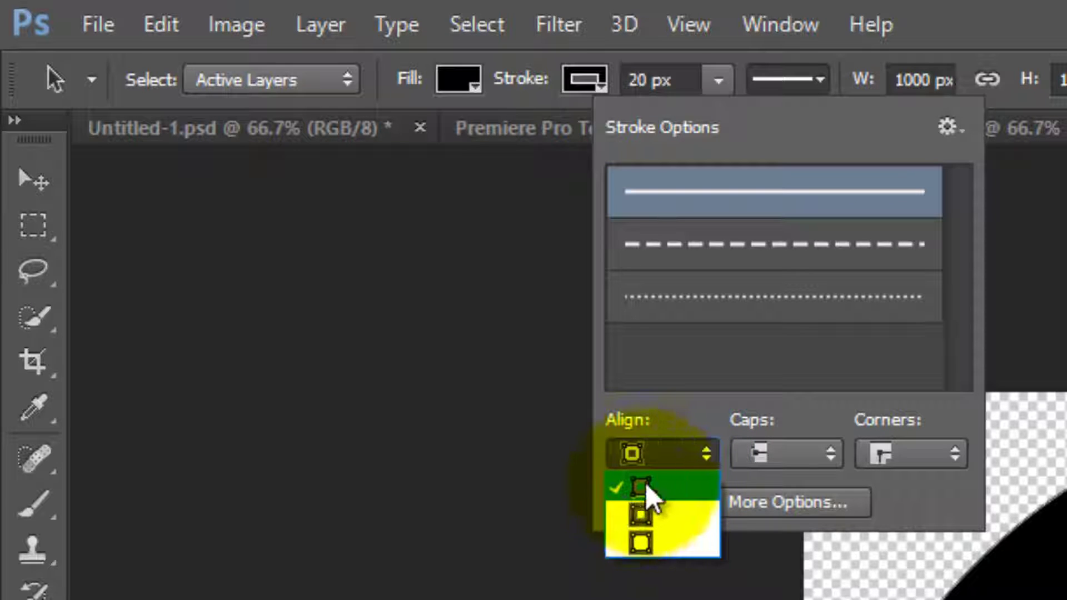
pyautogui.click(636, 512)
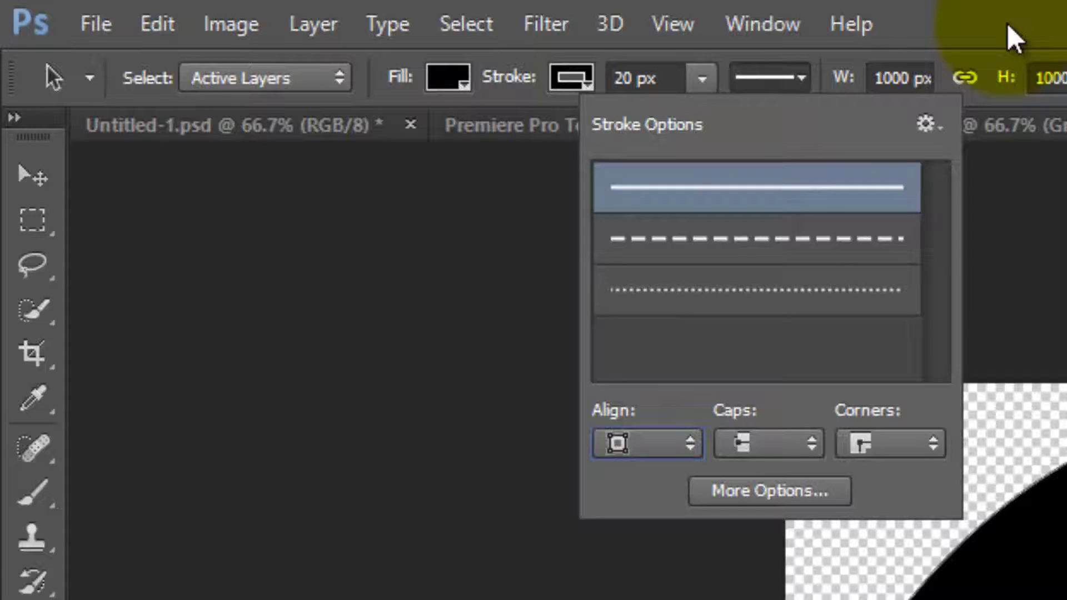
# - Drop Ellipse 1's layer fill to 55%, leaving the black ring solid
pyautogui.click(1059, 34)
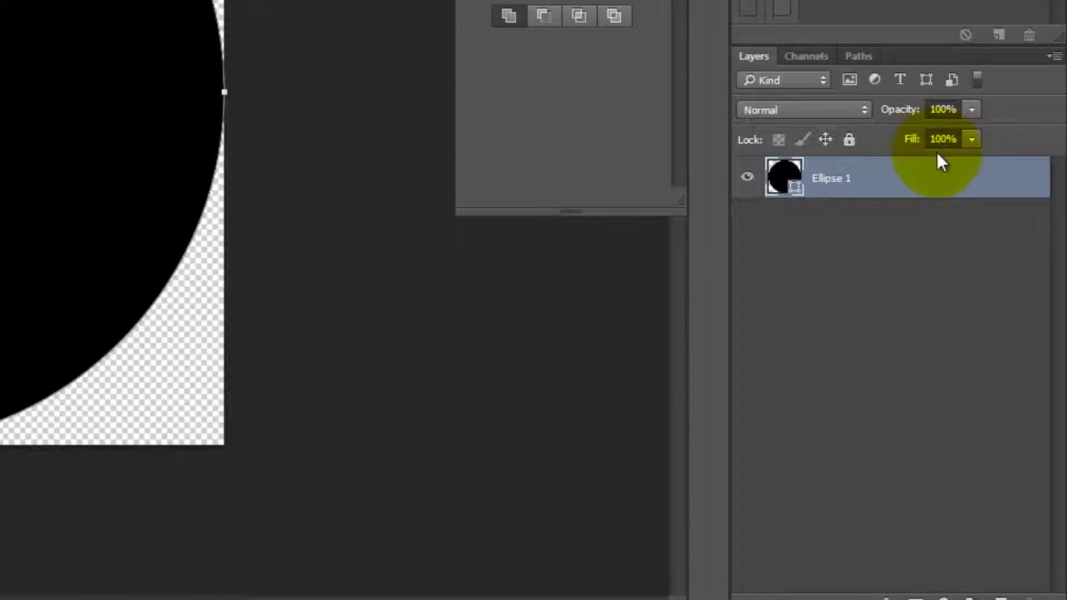
pyautogui.click(968, 139)
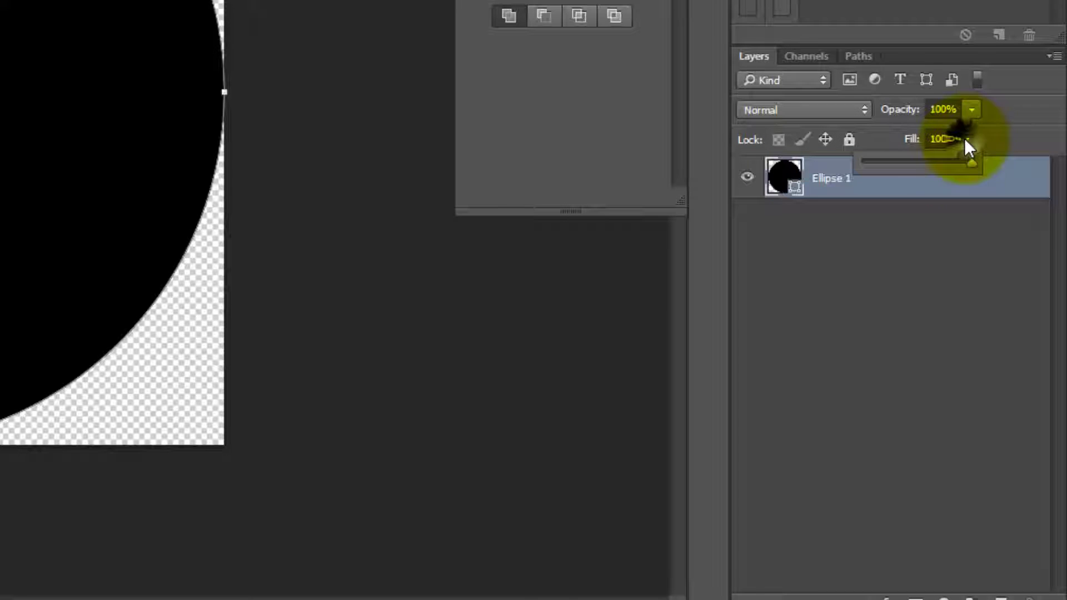
pyautogui.moveTo(968, 163); pyautogui.dragTo(927, 163)
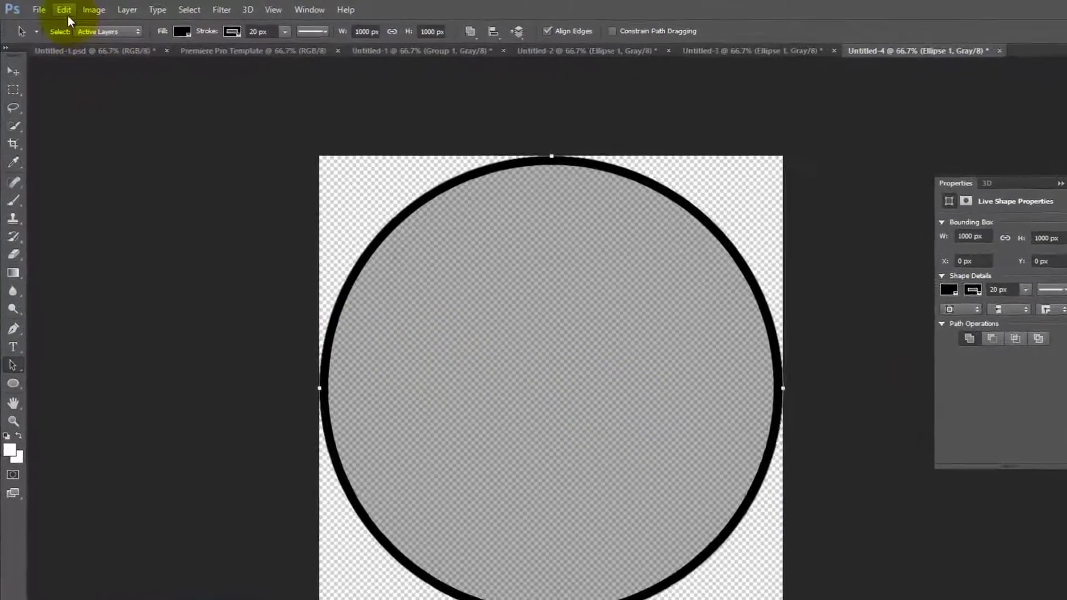
# - Define the circle as a brush preset named 'bokeh 1000 px 1'
pyautogui.click(55, 9)
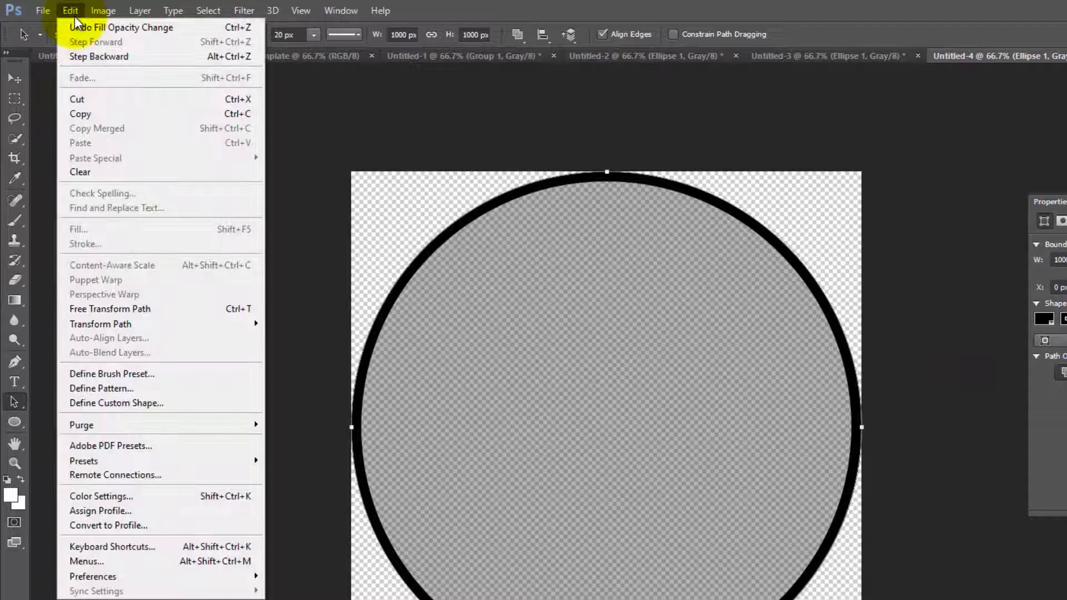
pyautogui.click(142, 373)
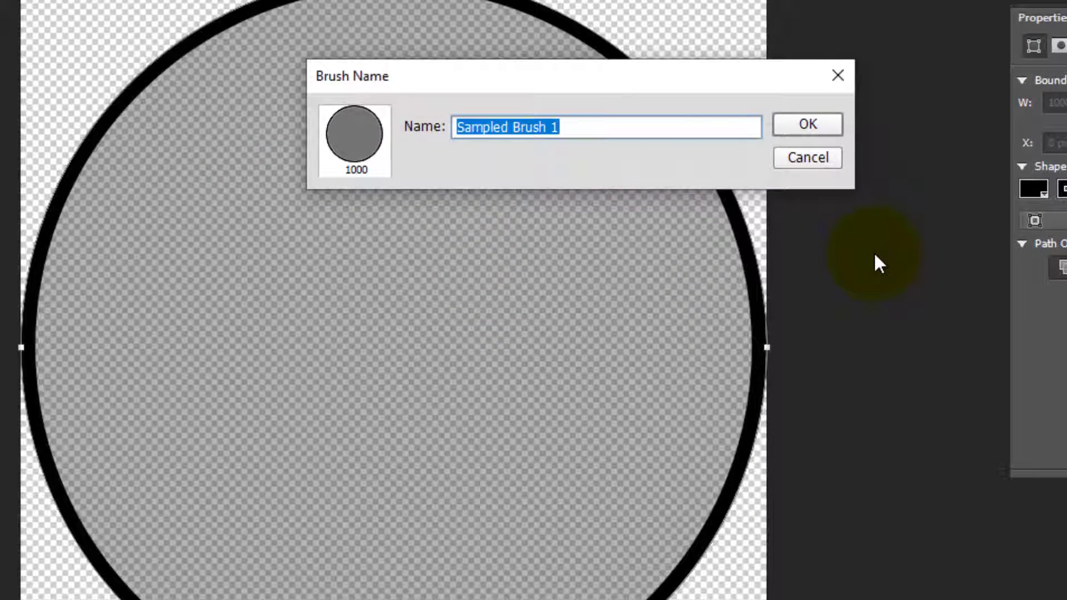
pyautogui.write('bokeh')
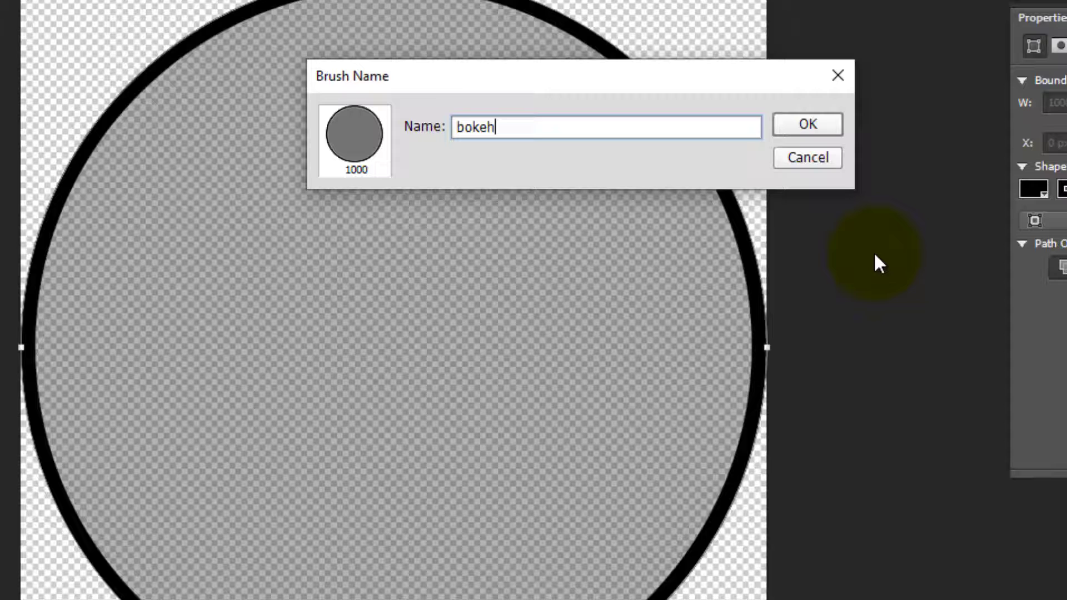
pyautogui.write(' 100')
pyautogui.write('0 px 1')
pyautogui.press('Return')
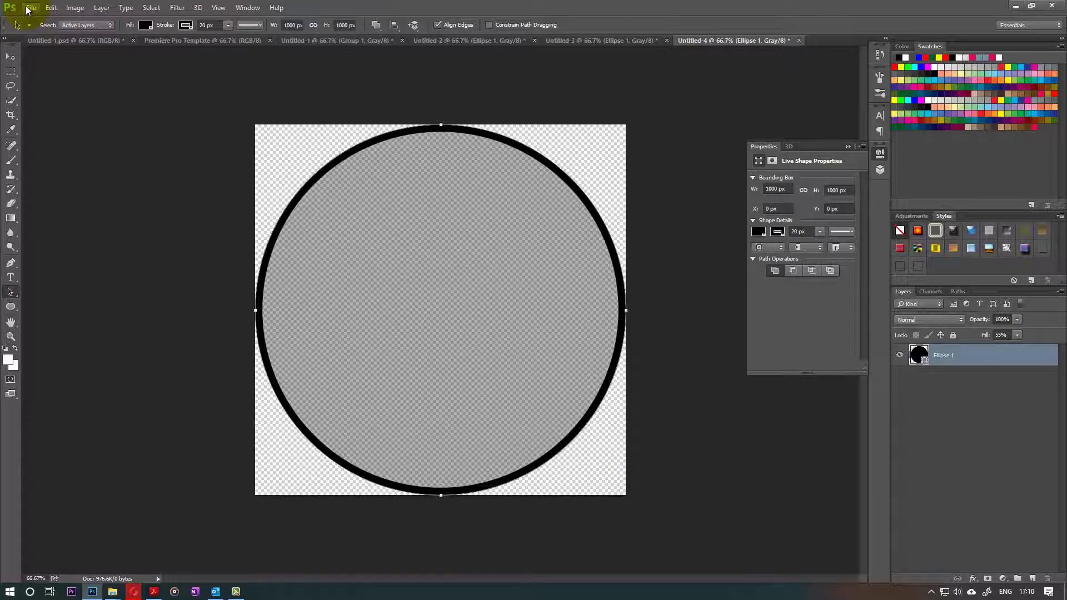
# - Create a white 1920 × 1080 px RGB document from the preset and hide the Properties panel
pyautogui.click(27, 8)
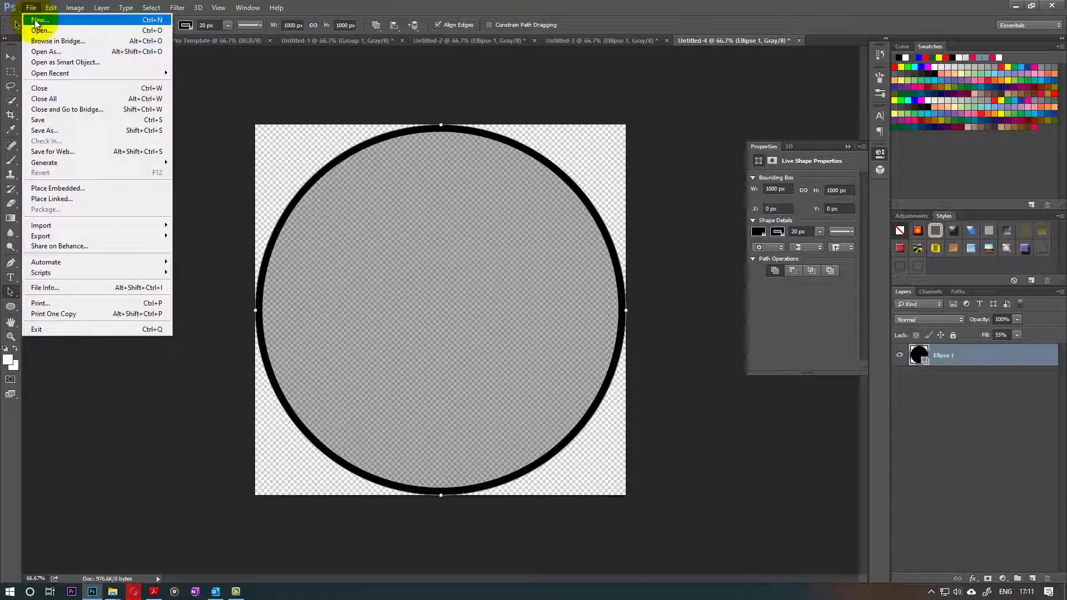
pyautogui.click(38, 20)
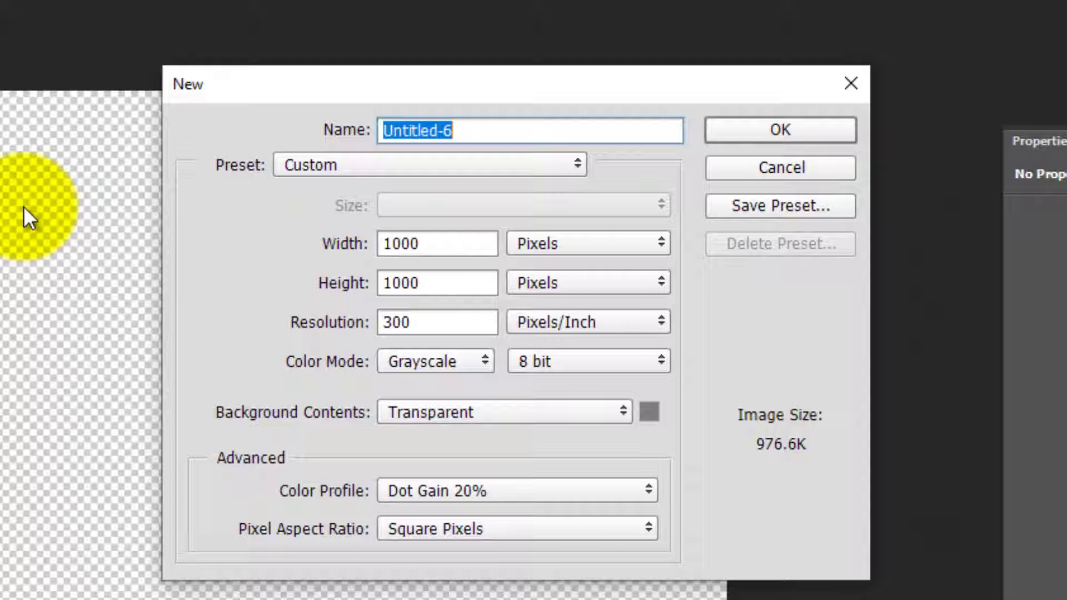
pyautogui.click(447, 165)
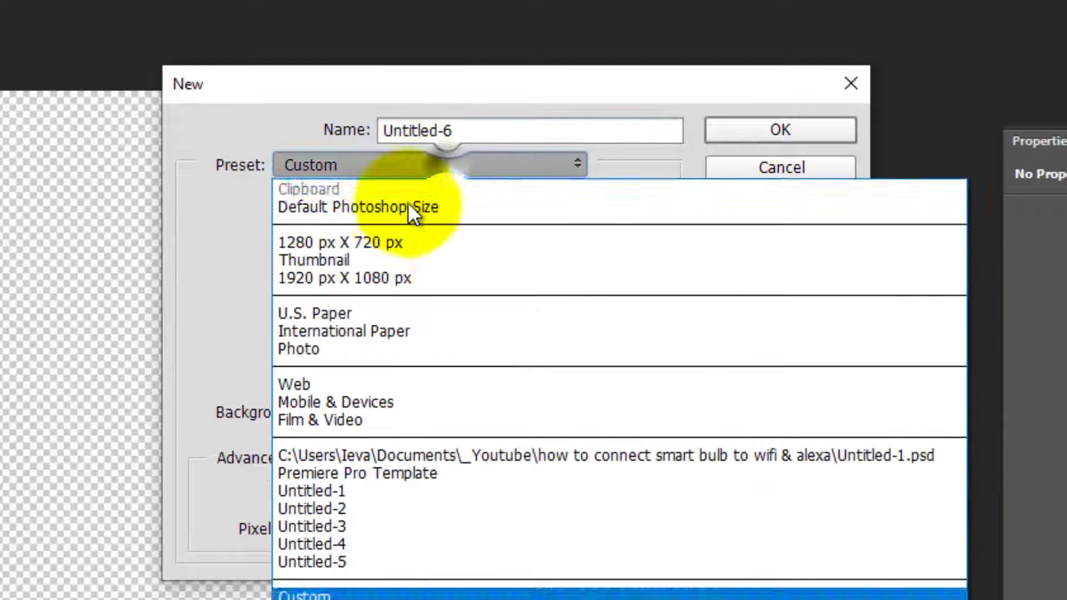
pyautogui.click(377, 278)
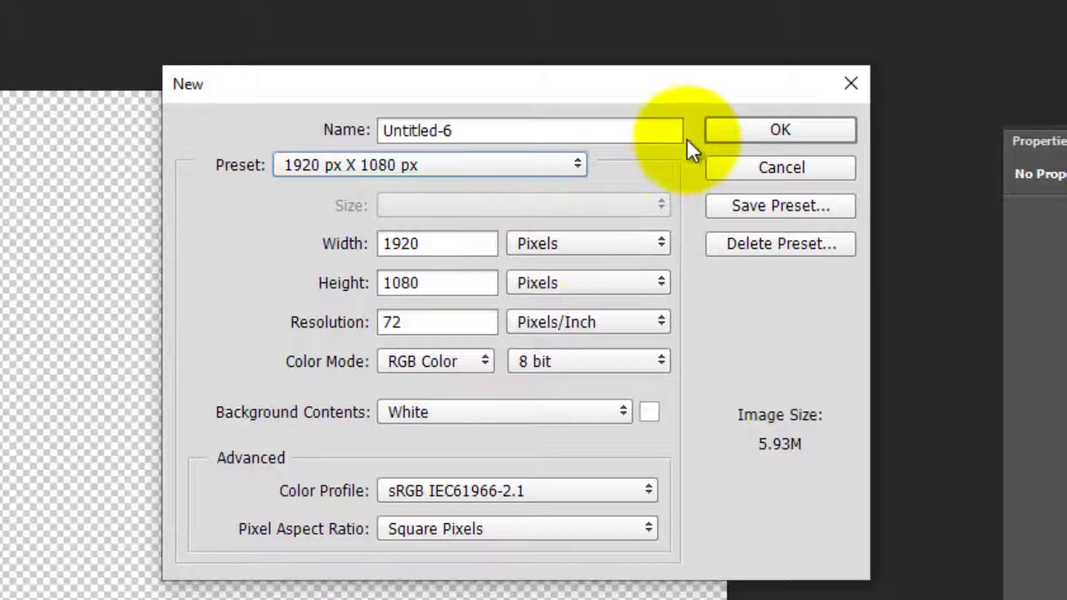
pyautogui.click(756, 130)
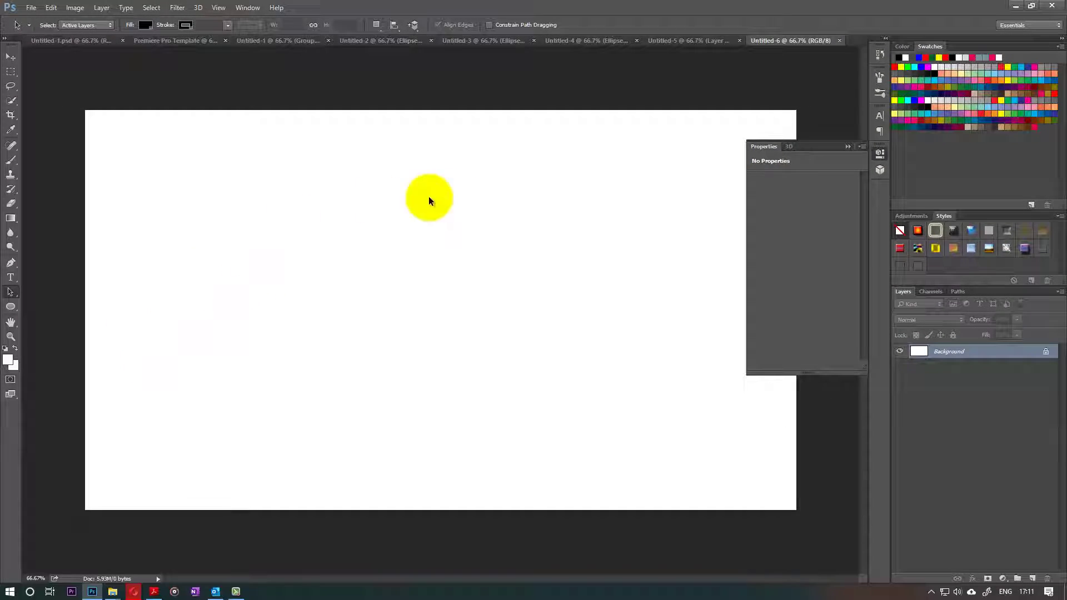
pyautogui.click(881, 154)
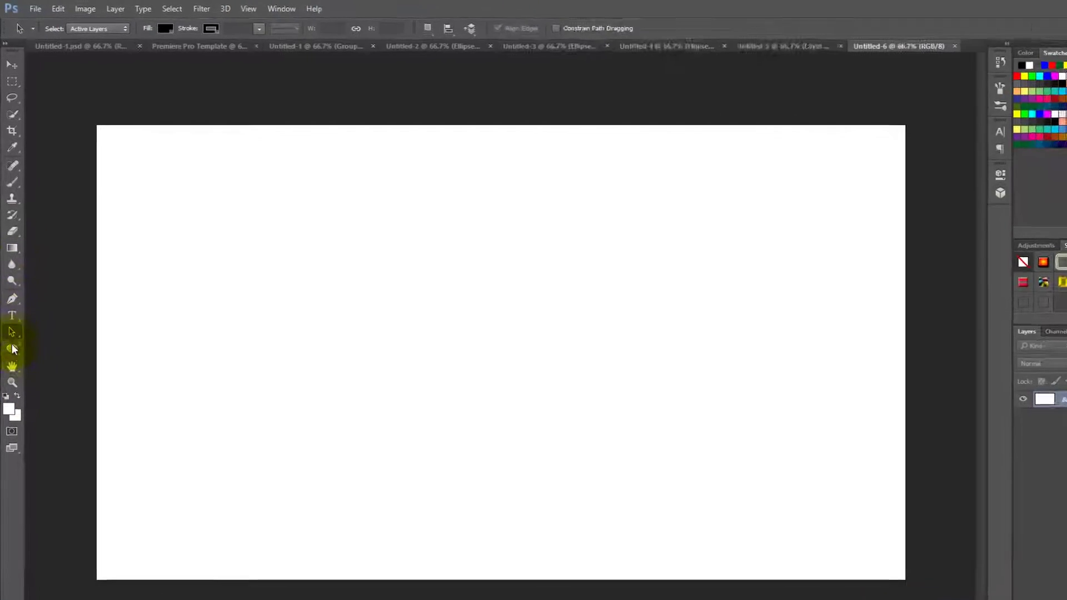
# - Draw a rectangle across the entire canvas and fill it with purple
pyautogui.click(14, 306)
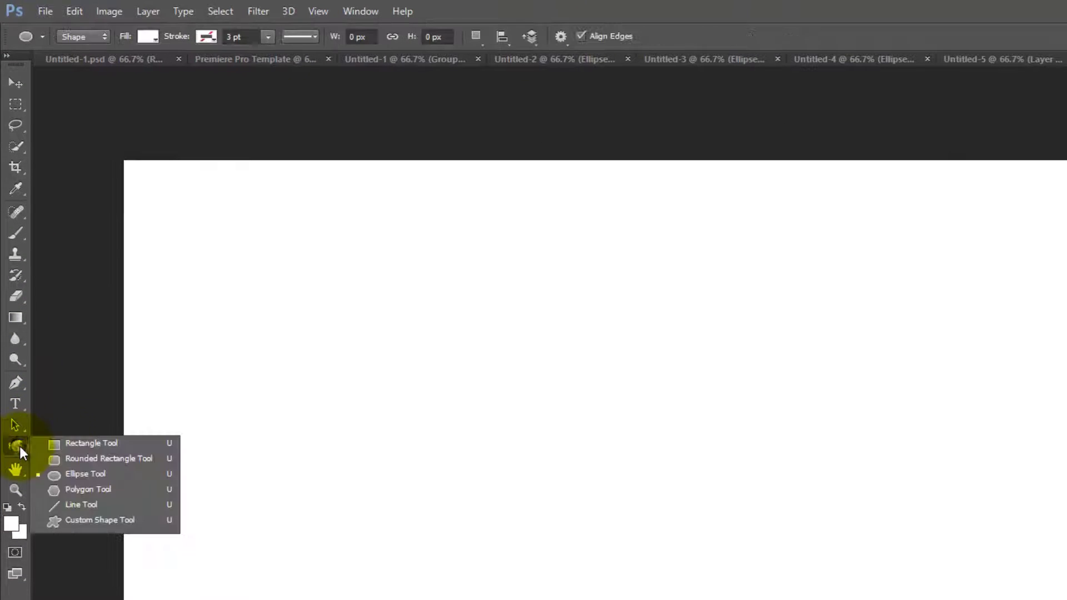
pyautogui.click(89, 443)
pyautogui.moveTo(81, 106); pyautogui.dragTo(798, 509)
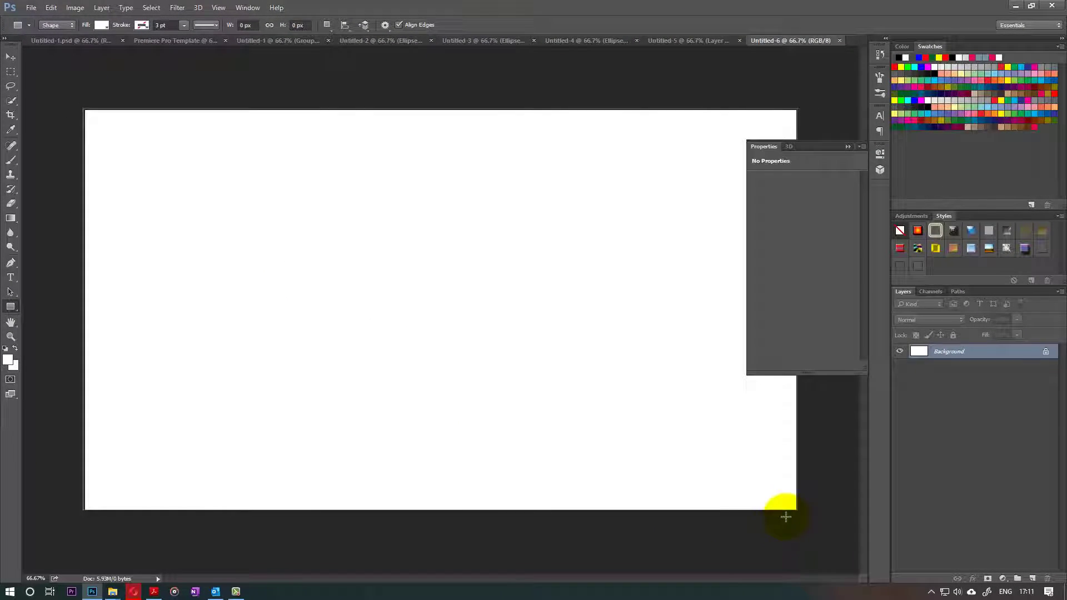
pyautogui.click(101, 25)
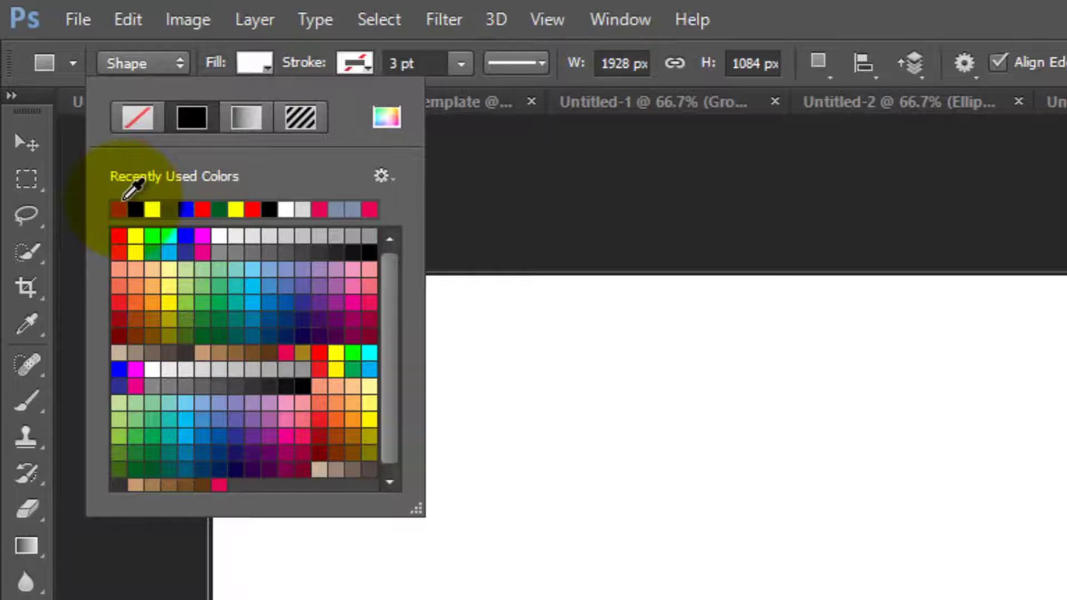
pyautogui.click(125, 199)
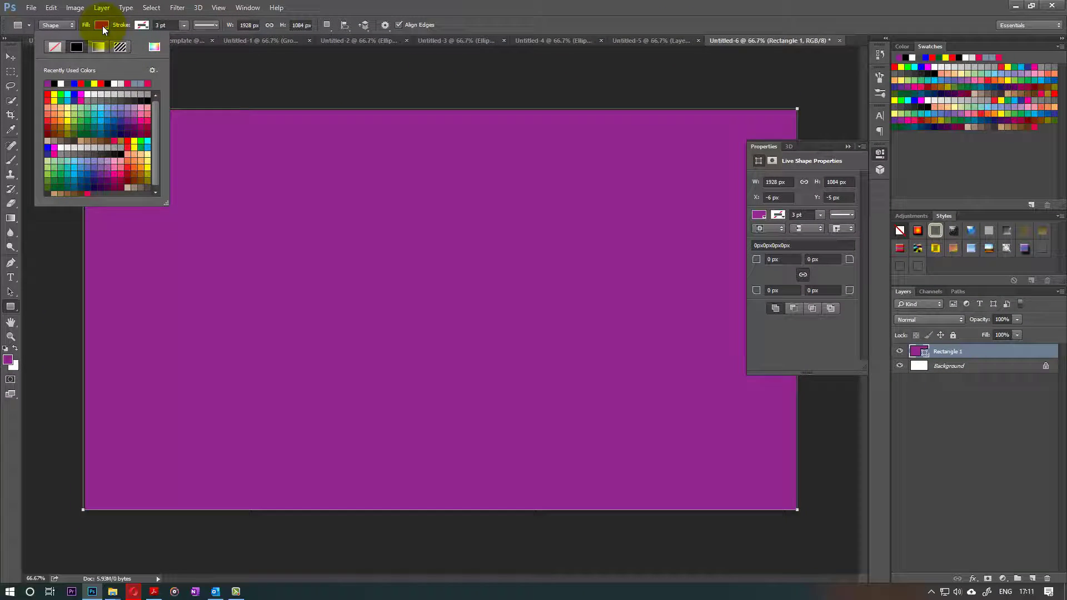
pyautogui.click(138, 62)
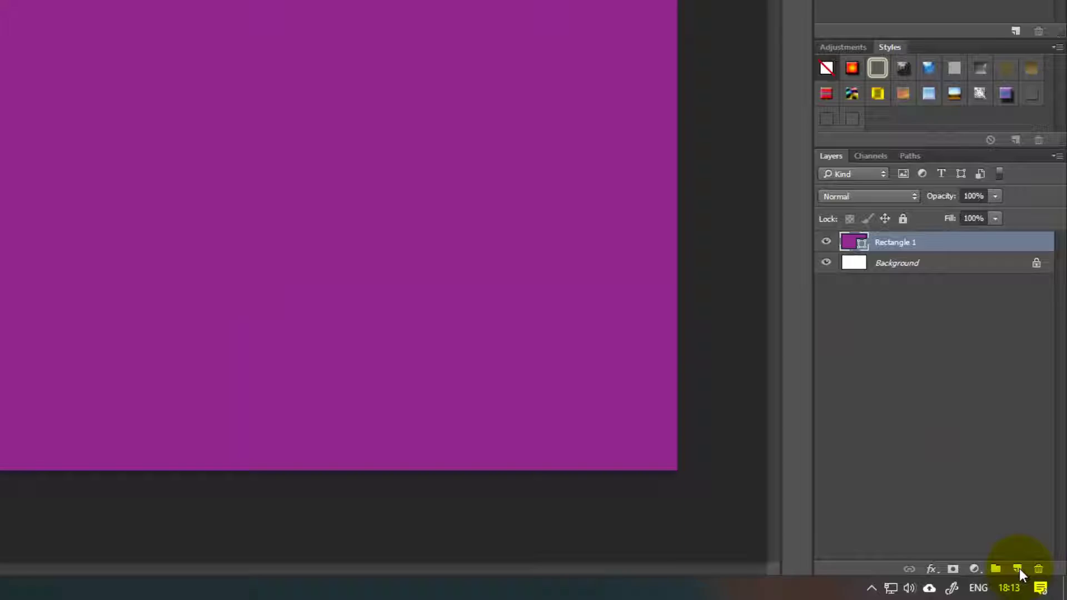
# - Add empty Layer 1 and show the brush's tip shape settings (46 px, 175% spacing)
pyautogui.click(1018, 569)
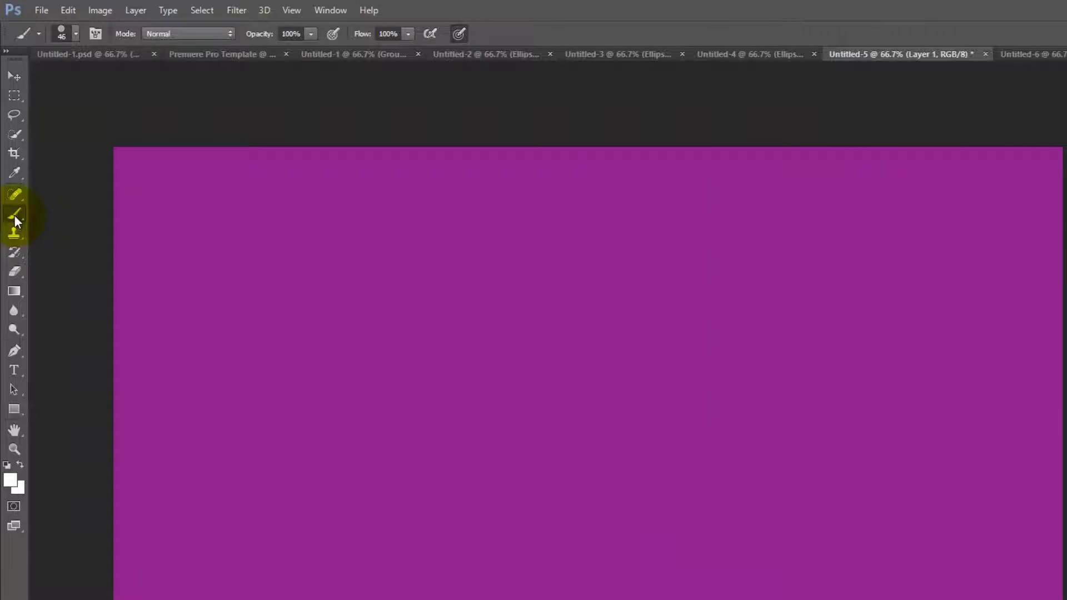
pyautogui.click(74, 34)
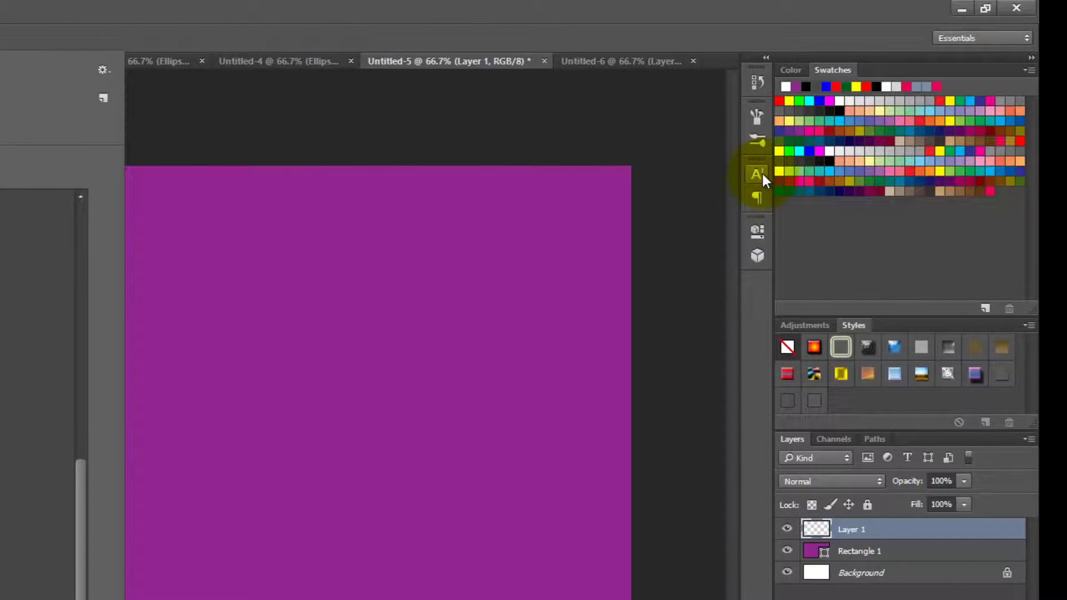
pyautogui.click(756, 142)
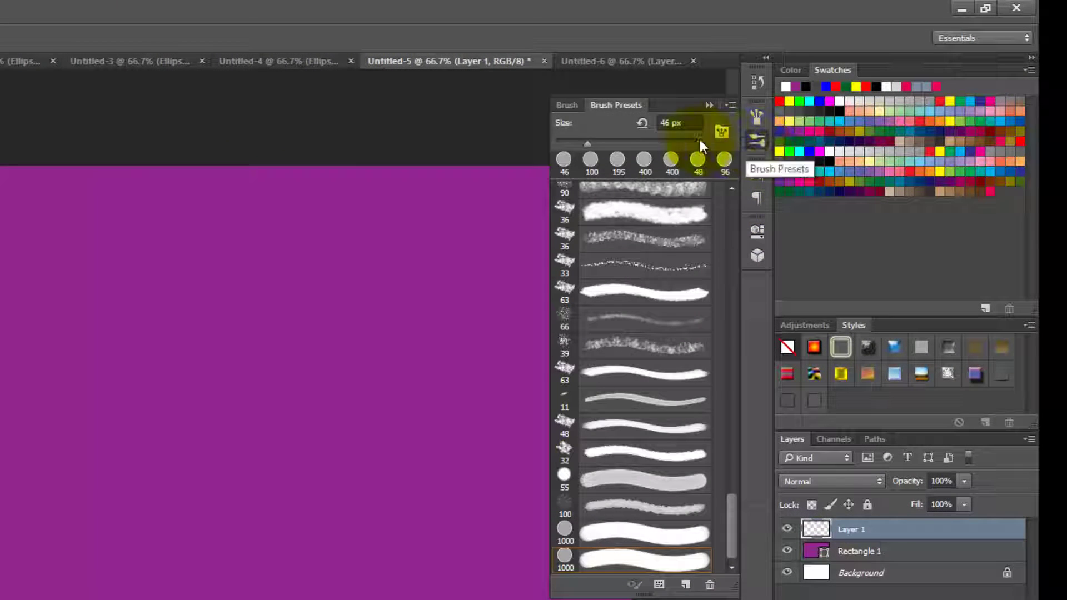
pyautogui.click(567, 105)
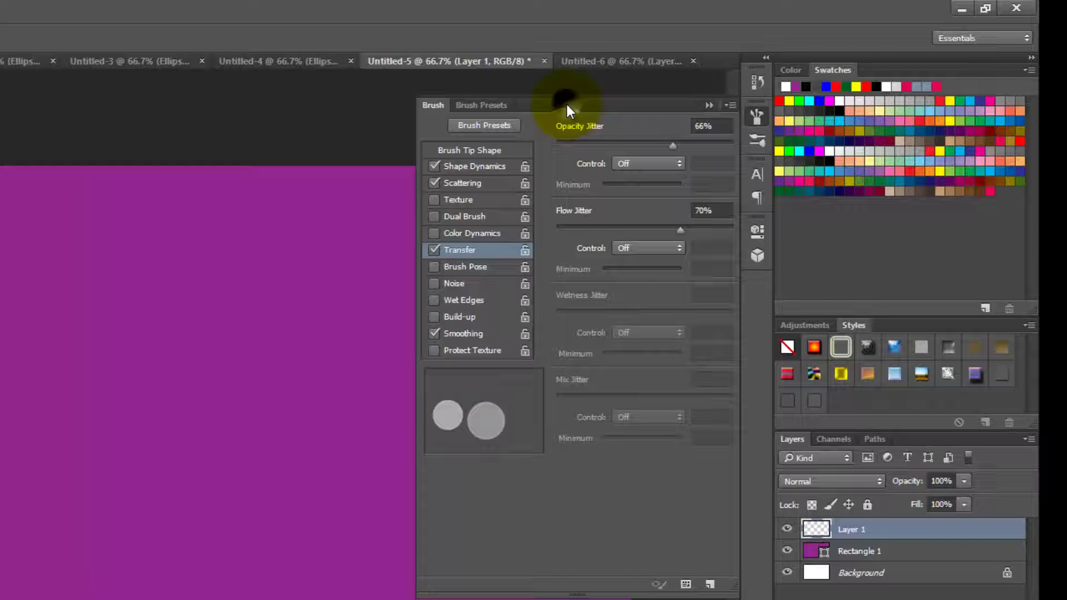
pyautogui.click(479, 150)
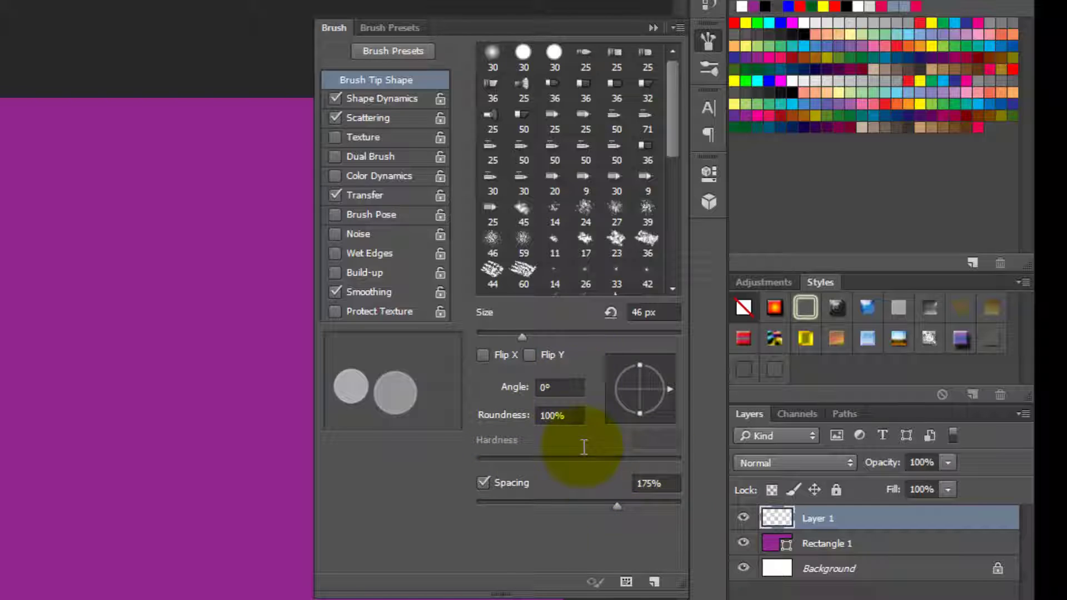
# - Review Shape Dynamics, then Scattering: 1000% on both axes, fade 5, count 3
pyautogui.click(358, 99)
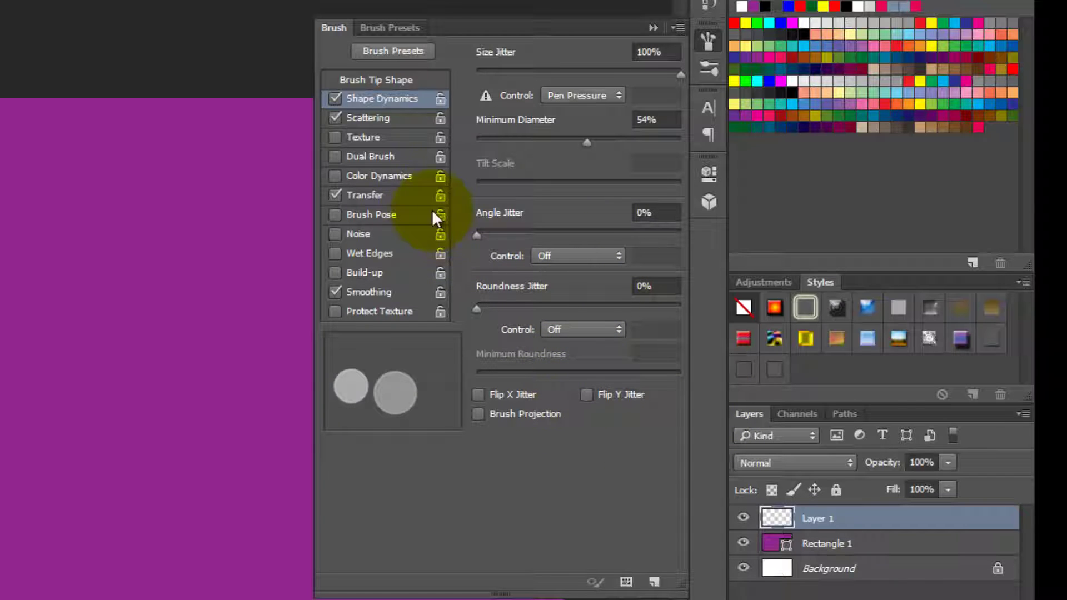
pyautogui.click(365, 112)
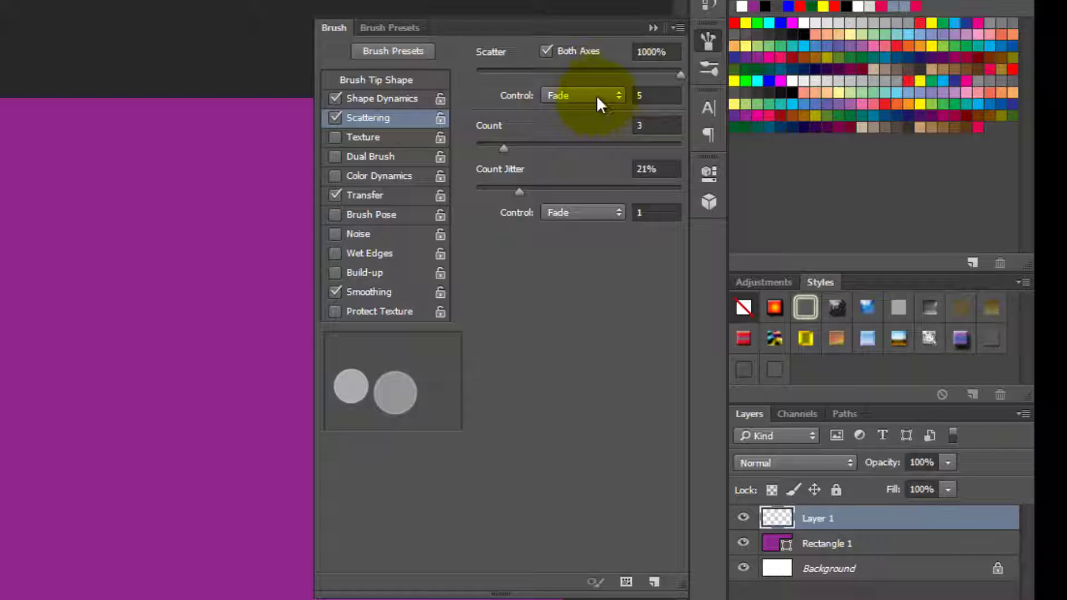
pyautogui.click(639, 95)
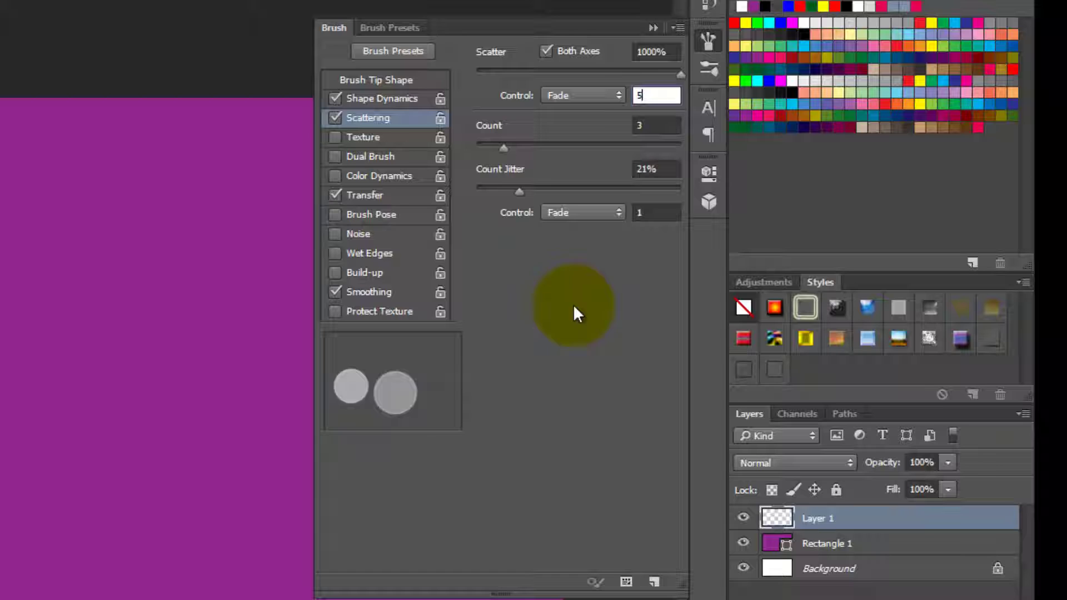
# - Check Transfer's 66% opacity and 70% flow jitter, close the panel, and undo a test dab
pyautogui.click(368, 192)
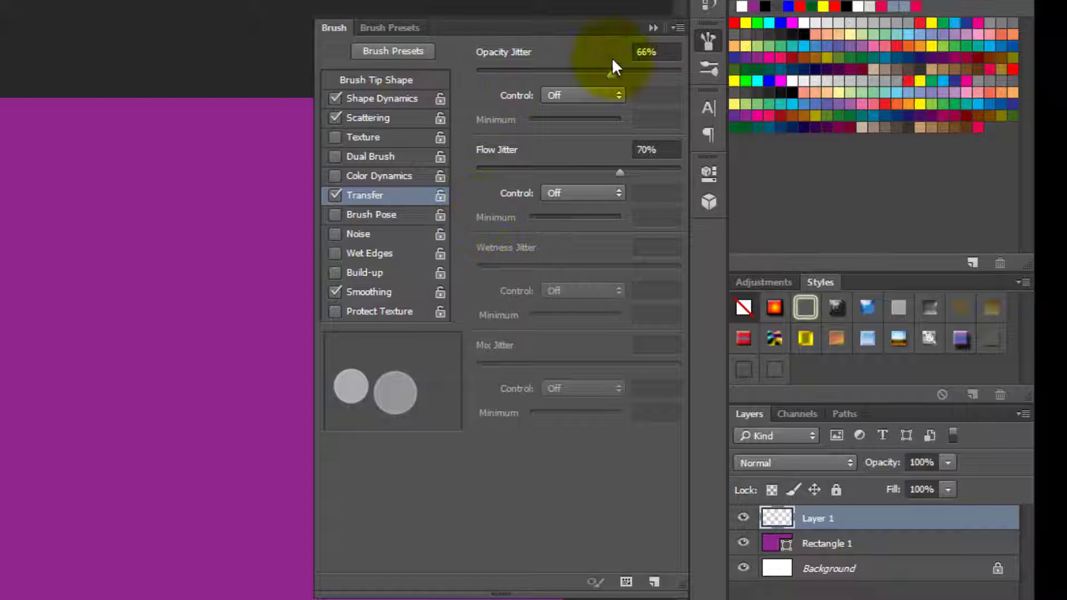
pyautogui.click(711, 41)
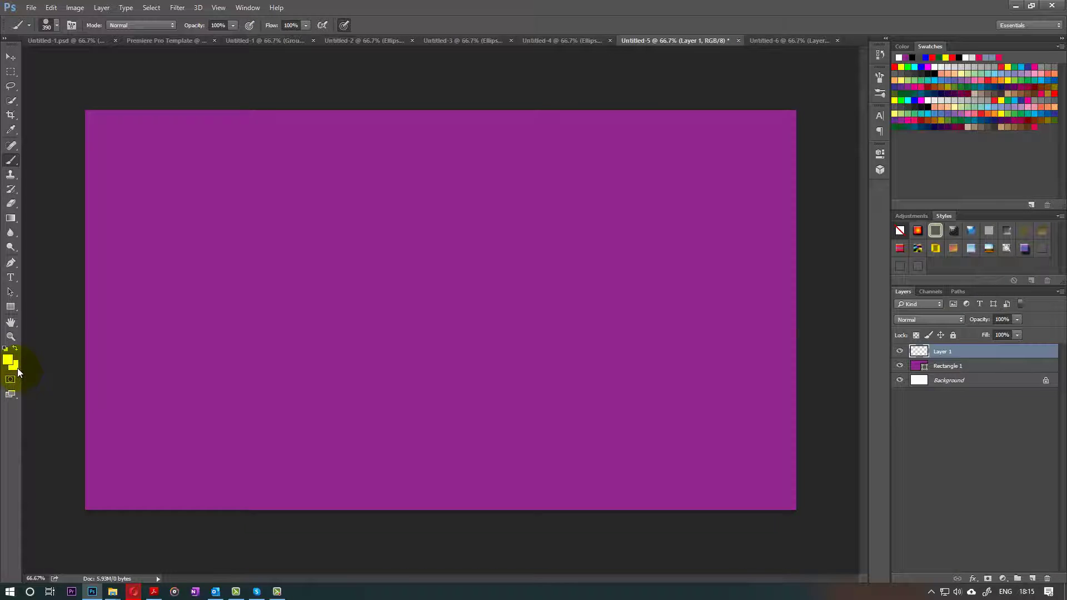
pyautogui.click(489, 267)
pyautogui.hotkey('ctrl', 'z')
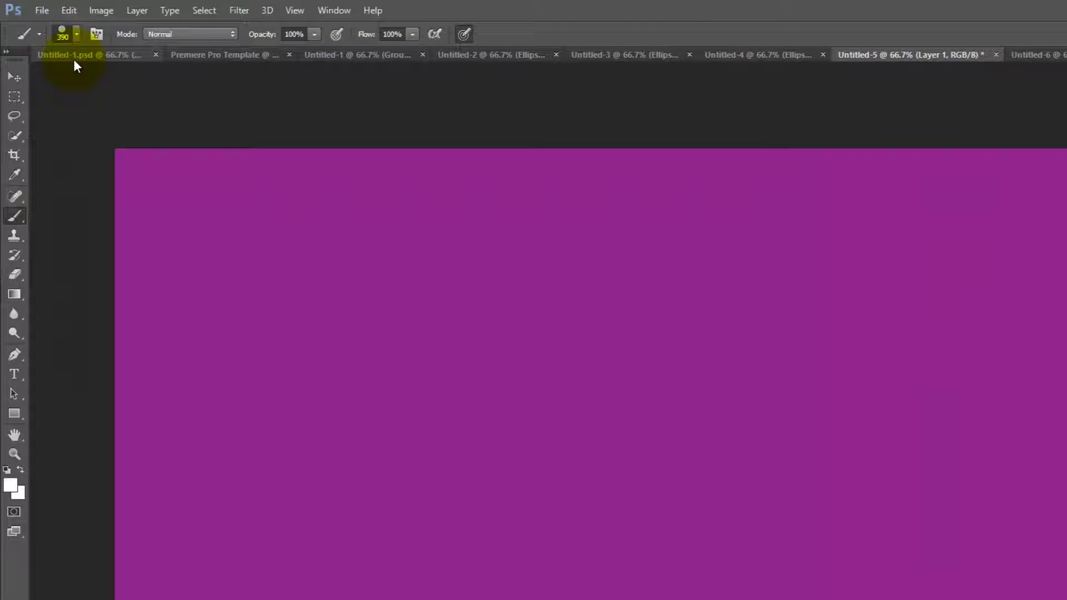
# - Set the bokeh brush size to 405 px
pyautogui.click(76, 34)
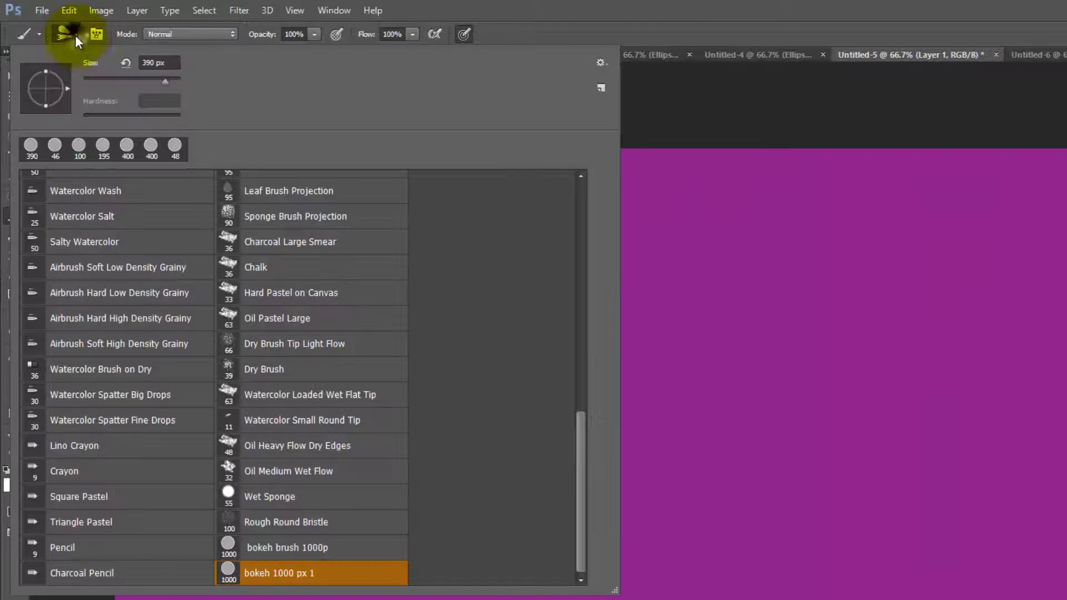
pyautogui.click(164, 79)
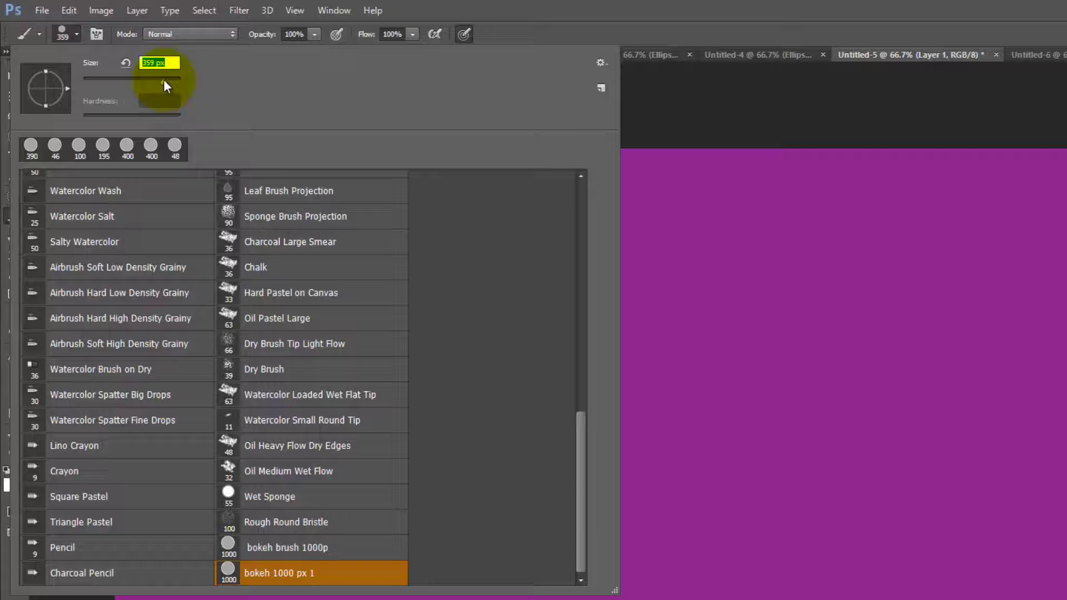
pyautogui.moveTo(164, 79); pyautogui.dragTo(168, 79)
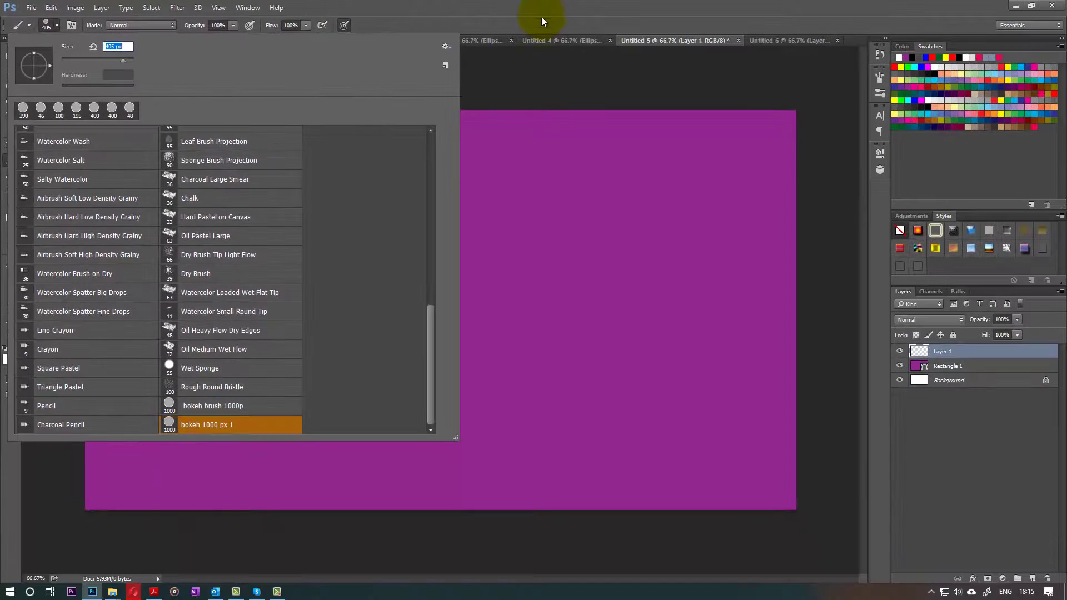
pyautogui.click(728, 15)
# - Stamp about a dozen large bokeh circles scattered across the purple canvas on Layer 1
pyautogui.click(341, 296)
pyautogui.click(485, 236)
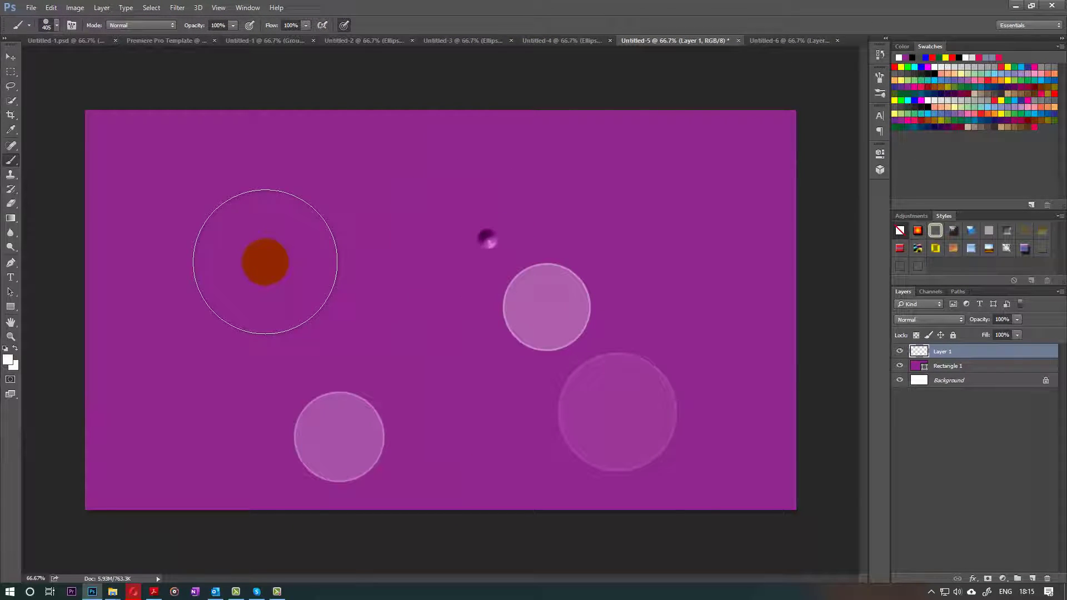
pyautogui.click(264, 262)
pyautogui.click(321, 273)
pyautogui.click(409, 95)
pyautogui.click(737, 125)
pyautogui.click(687, 219)
pyautogui.click(724, 387)
pyautogui.click(726, 550)
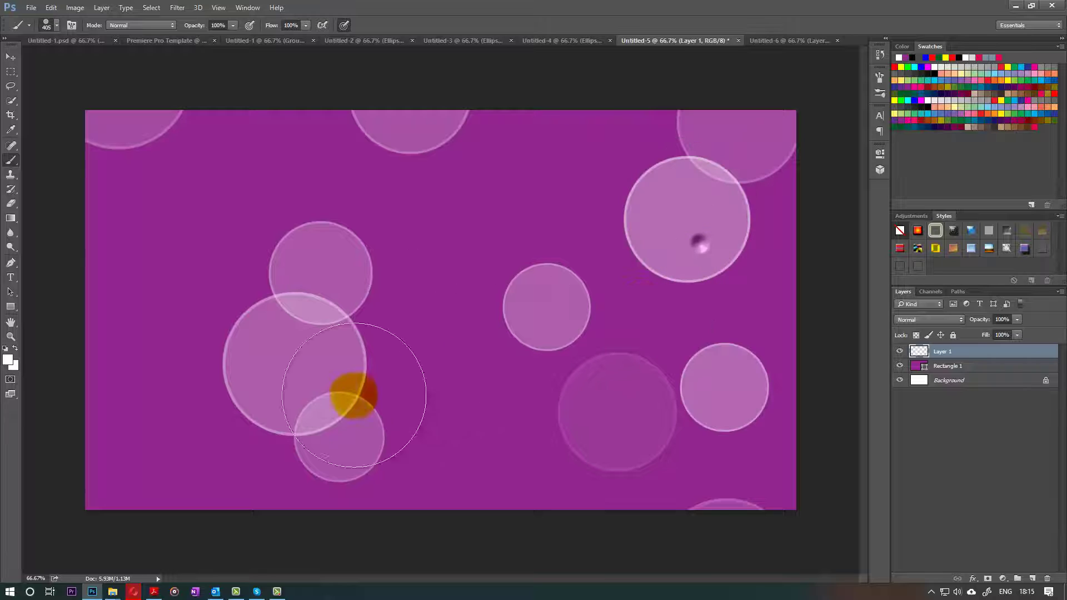
pyautogui.click(682, 334)
pyautogui.click(190, 442)
pyautogui.click(174, 267)
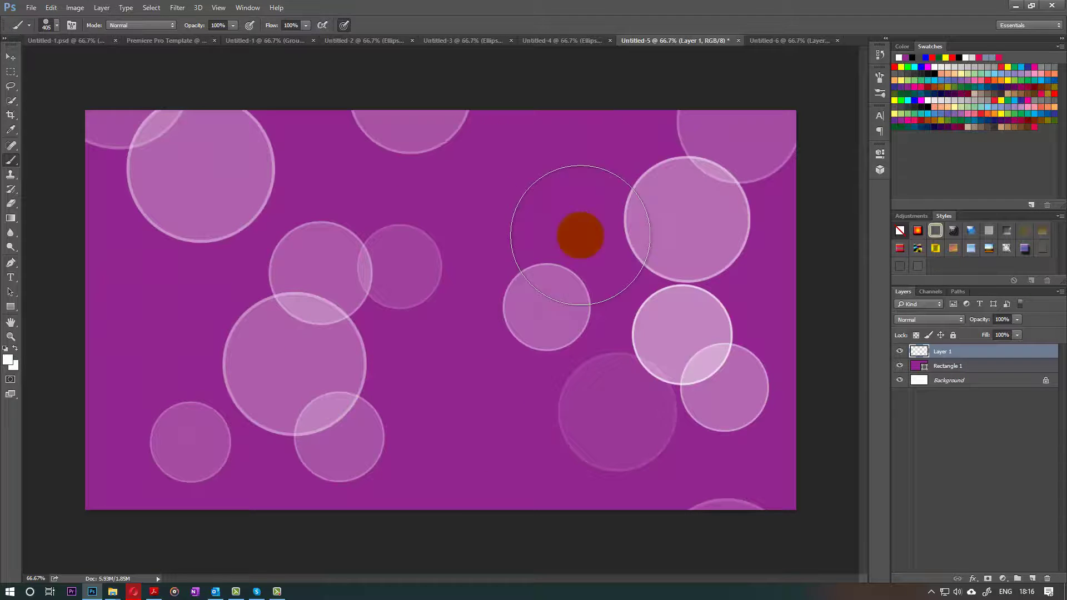
pyautogui.click(478, 300)
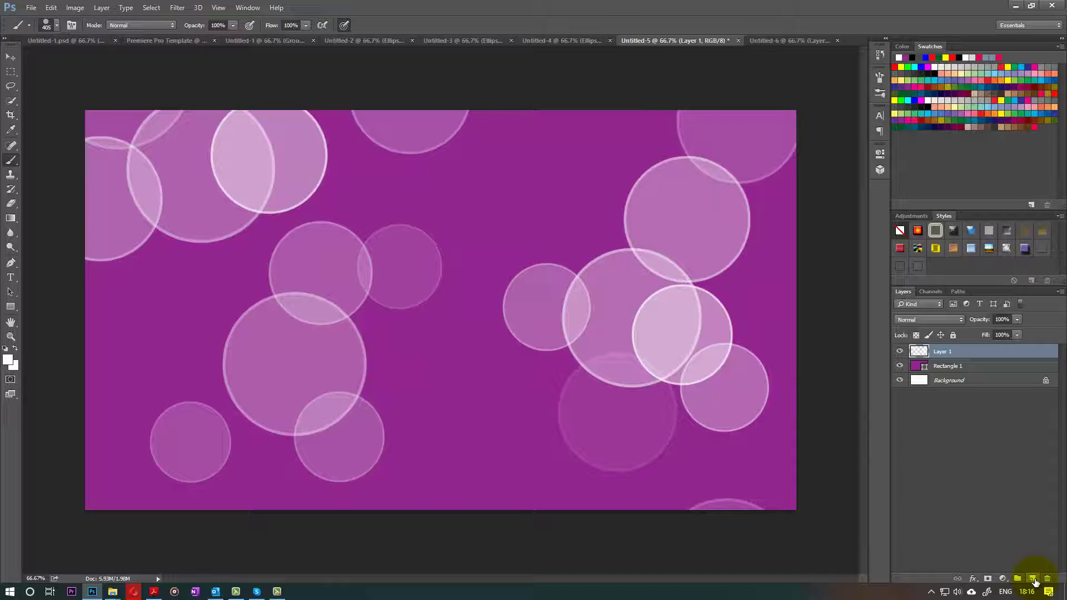
# - Add a new Layer 2 and set the brush size to 201 px
pyautogui.click(1034, 580)
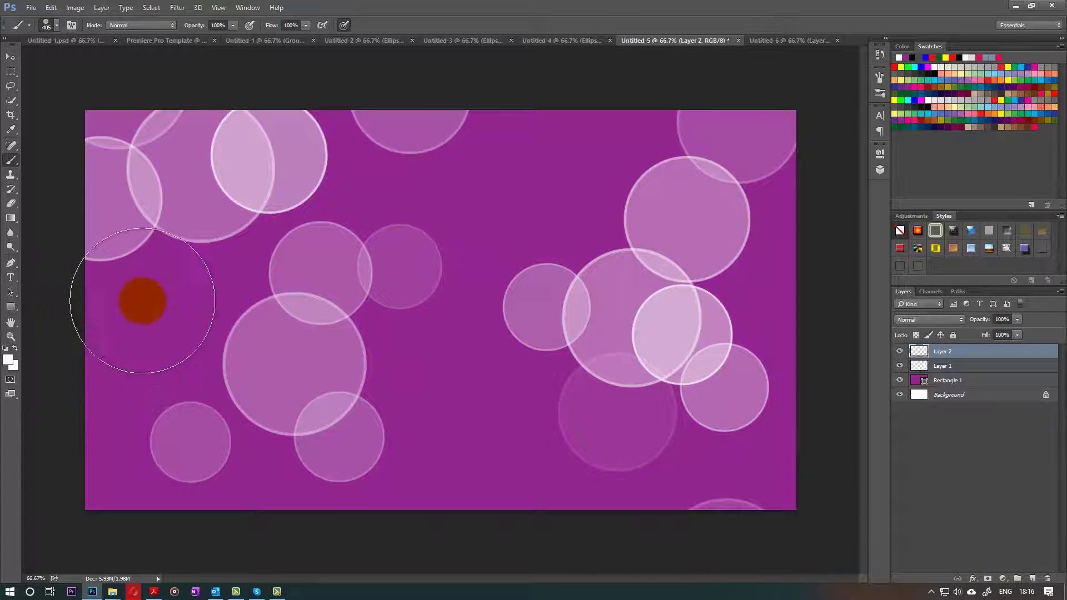
pyautogui.click(58, 26)
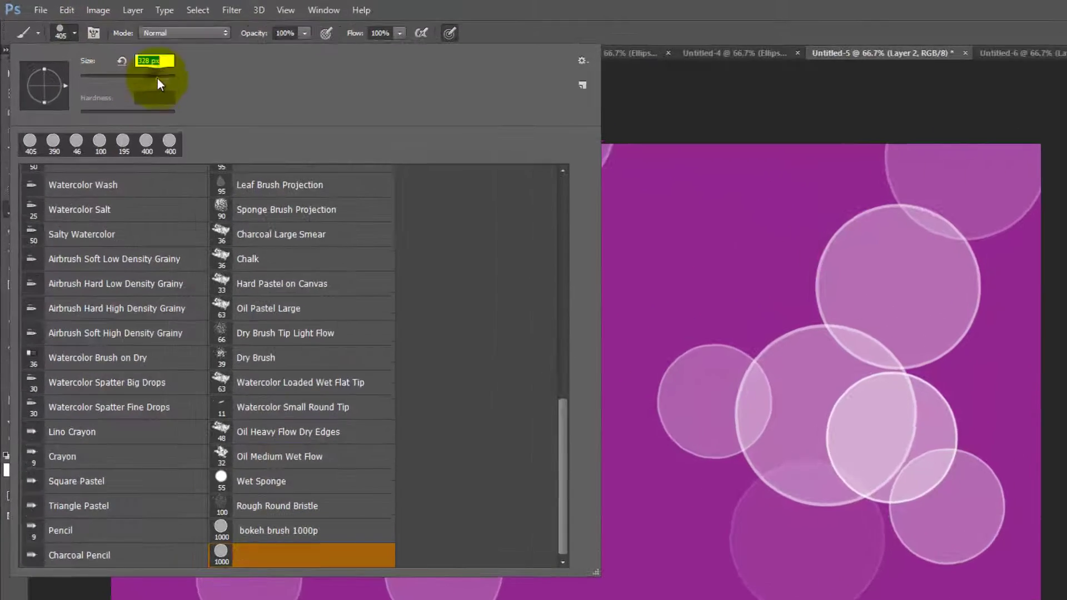
pyautogui.moveTo(158, 78)
pyautogui.mouseDown()
pyautogui.moveTo(136, 80)
pyautogui.moveTo(145, 79)
pyautogui.mouseUp()
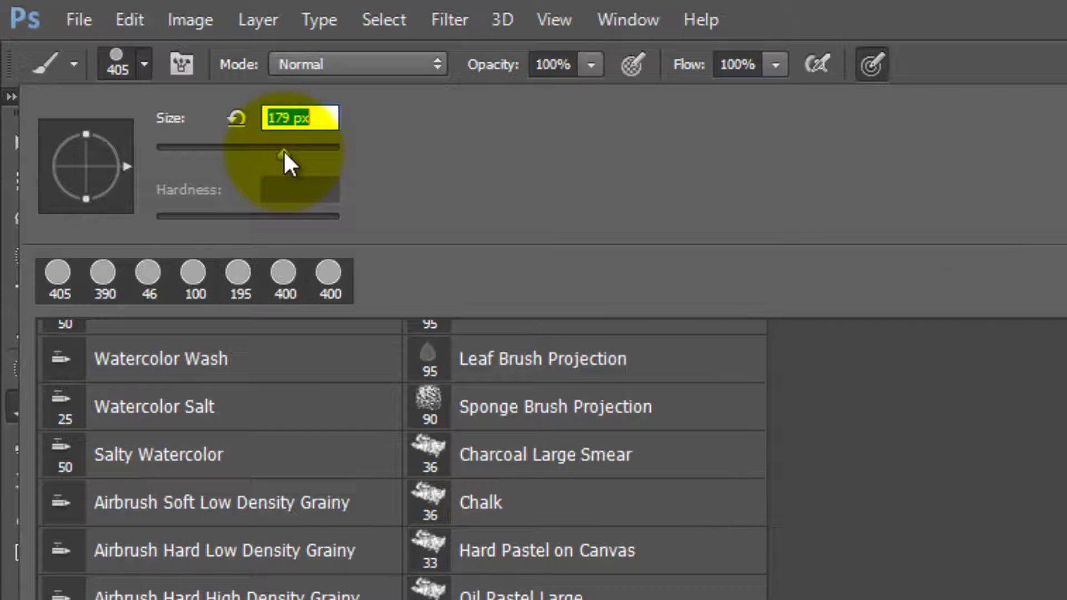
pyautogui.moveTo(285, 155); pyautogui.dragTo(294, 154)
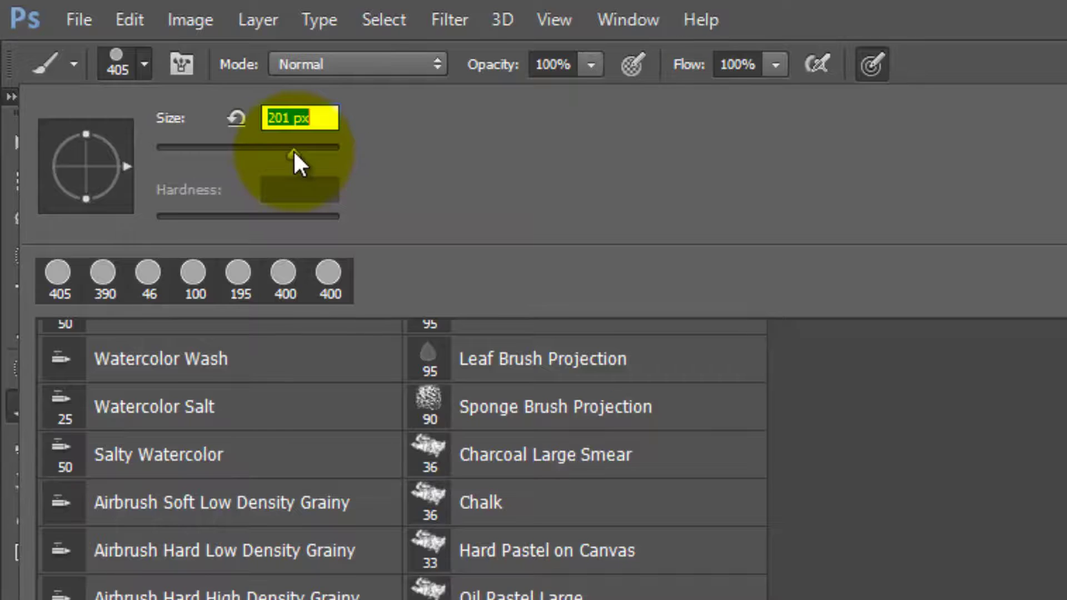
# - Scatter around seventeen medium 201 px bokeh circles across the canvas on Layer 2
pyautogui.click(882, 202)
pyautogui.click(470, 303)
pyautogui.click(502, 224)
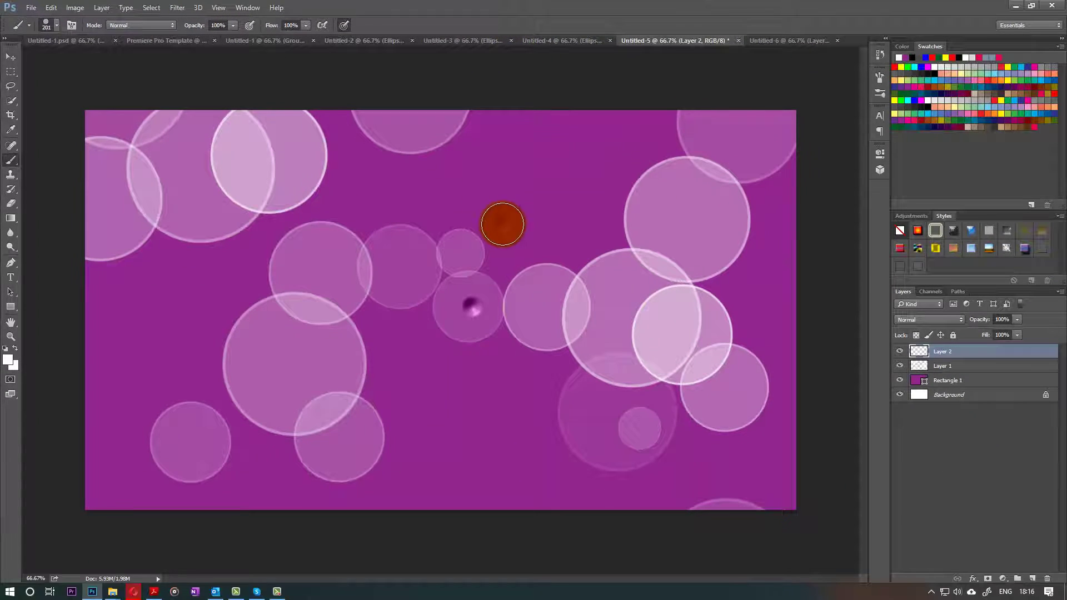
pyautogui.click(588, 162)
pyautogui.click(122, 374)
pyautogui.click(191, 334)
pyautogui.click(437, 445)
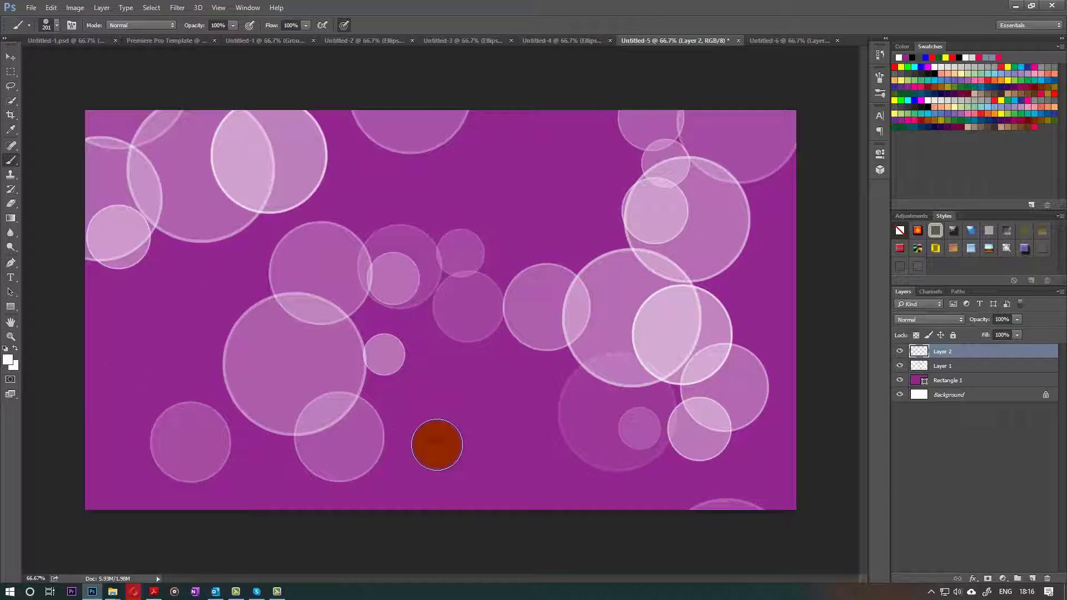
pyautogui.click(505, 406)
pyautogui.click(483, 322)
pyautogui.click(433, 184)
pyautogui.click(425, 398)
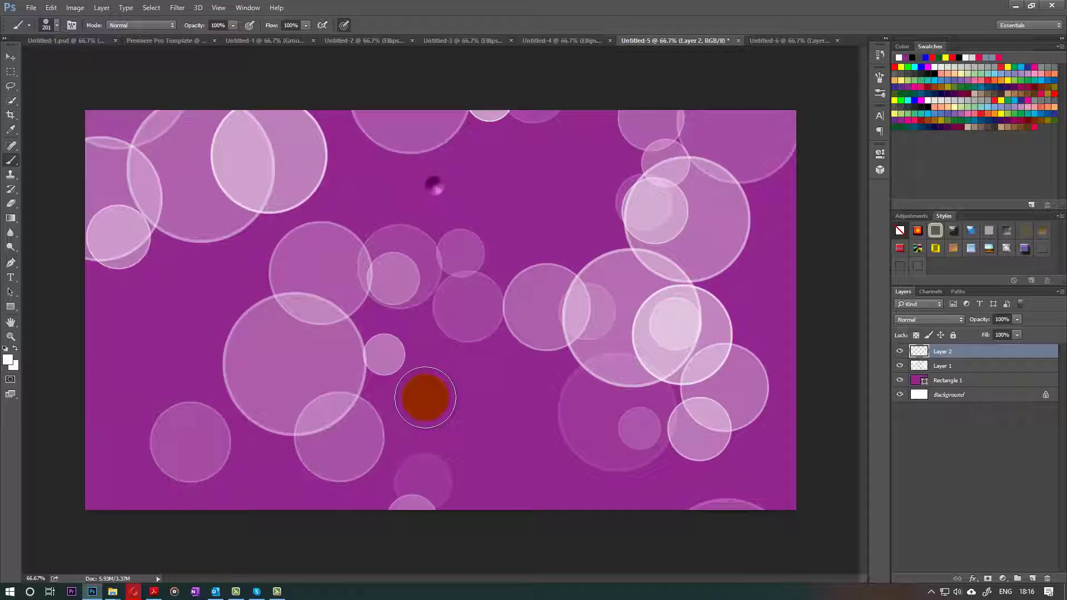
pyautogui.click(417, 460)
pyautogui.click(278, 484)
pyautogui.click(291, 352)
pyautogui.click(389, 355)
pyautogui.click(430, 178)
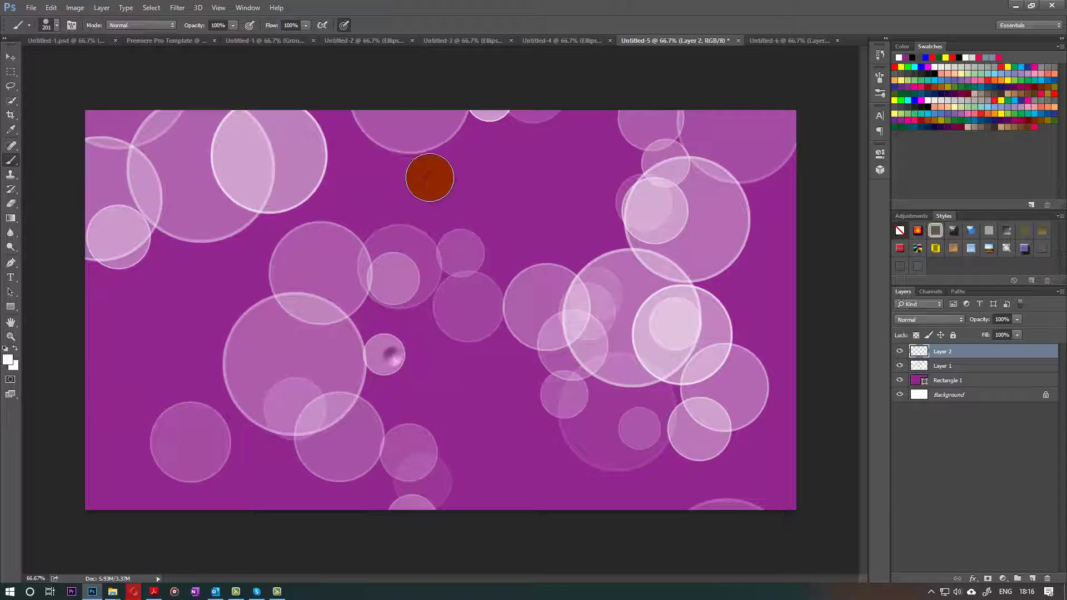
pyautogui.click(601, 155)
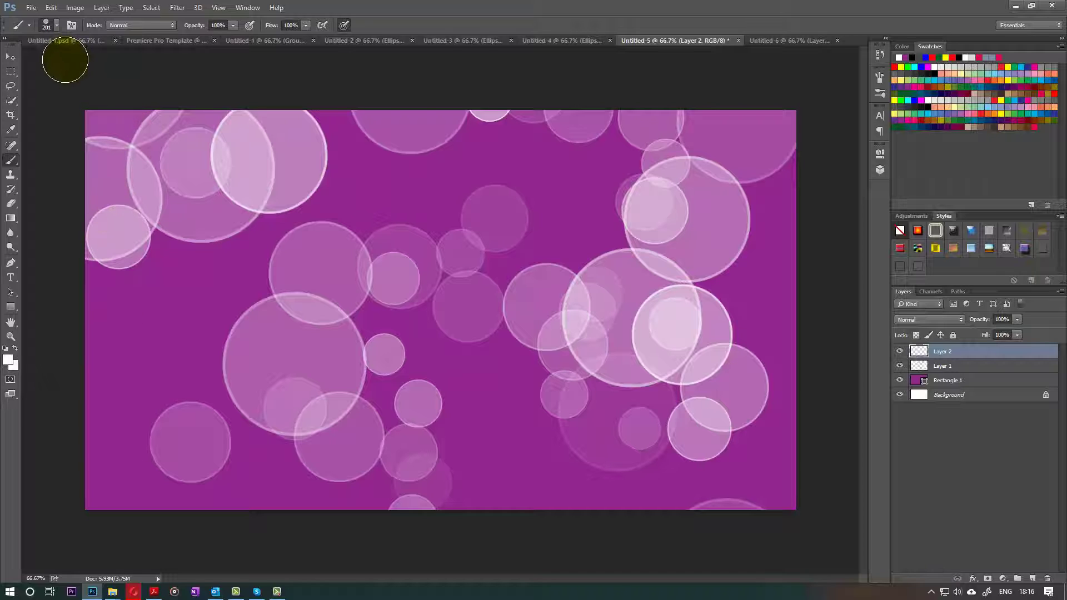
# - Add Layer 3 and paint trails of small bokeh circles with a 99 px brush
pyautogui.click(1032, 579)
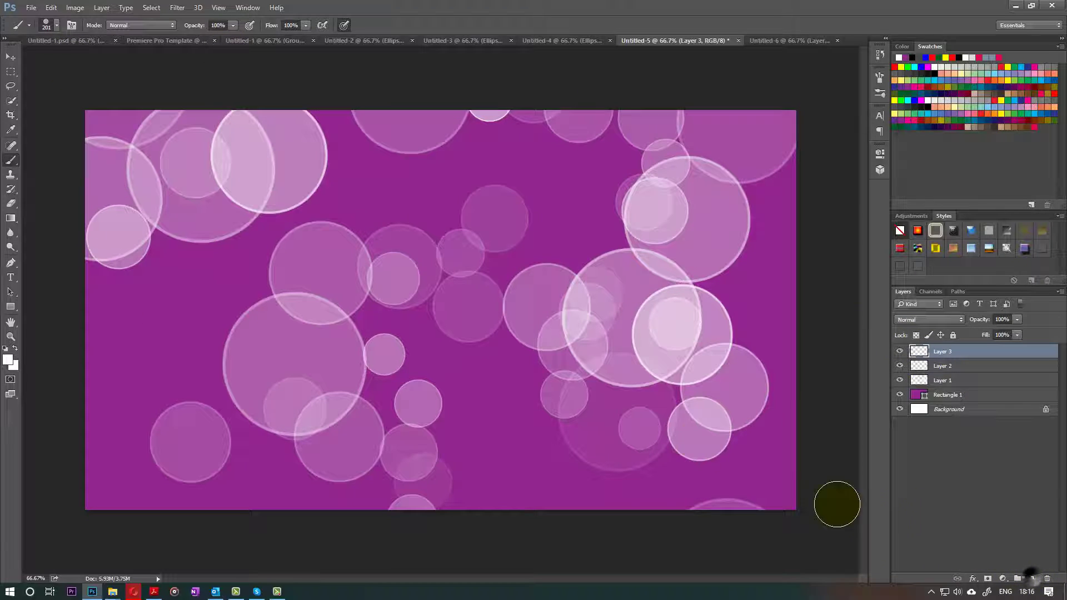
pyautogui.click(56, 26)
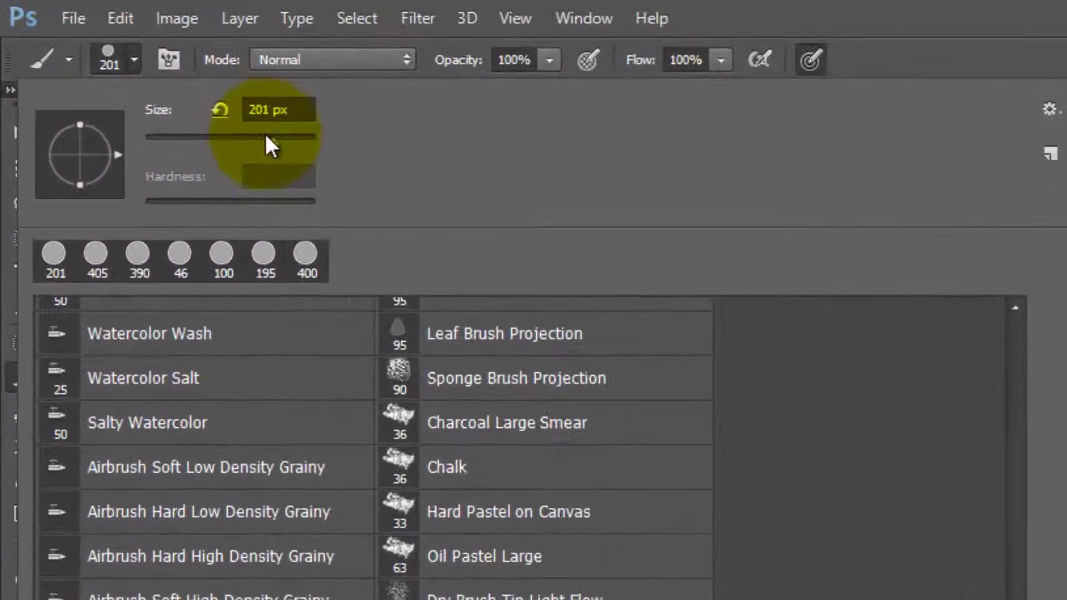
pyautogui.click(114, 47)
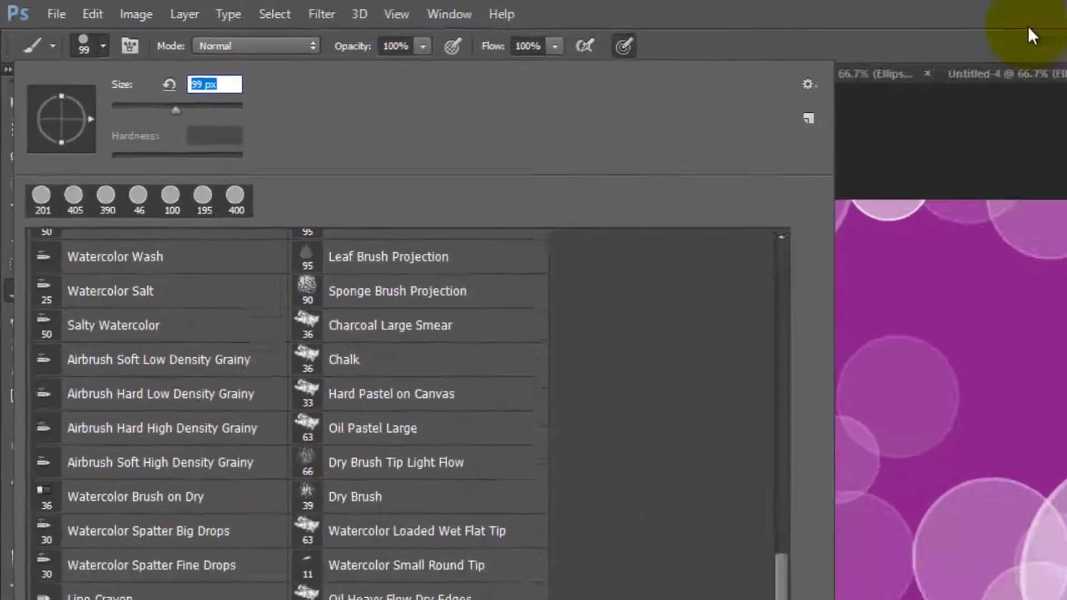
pyautogui.write('99')
pyautogui.press('Return')
pyautogui.moveTo(551, 271)
pyautogui.mouseDown()
pyautogui.moveTo(494, 219)
pyautogui.moveTo(554, 198)
pyautogui.moveTo(413, 186)
pyautogui.moveTo(293, 246)
pyautogui.moveTo(175, 374)
pyautogui.mouseUp()
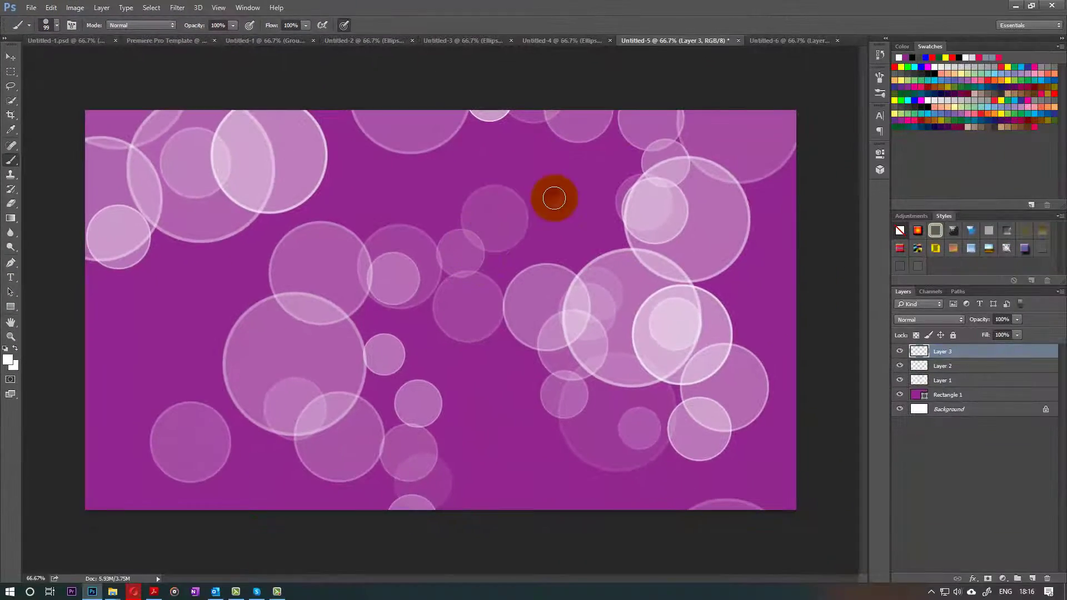
pyautogui.moveTo(155, 329)
pyautogui.mouseDown()
pyautogui.moveTo(166, 393)
pyautogui.moveTo(452, 441)
pyautogui.moveTo(502, 383)
pyautogui.moveTo(484, 367)
pyautogui.moveTo(715, 303)
pyautogui.moveTo(677, 266)
pyautogui.moveTo(378, 187)
pyautogui.moveTo(181, 379)
pyautogui.moveTo(134, 153)
pyautogui.mouseUp()
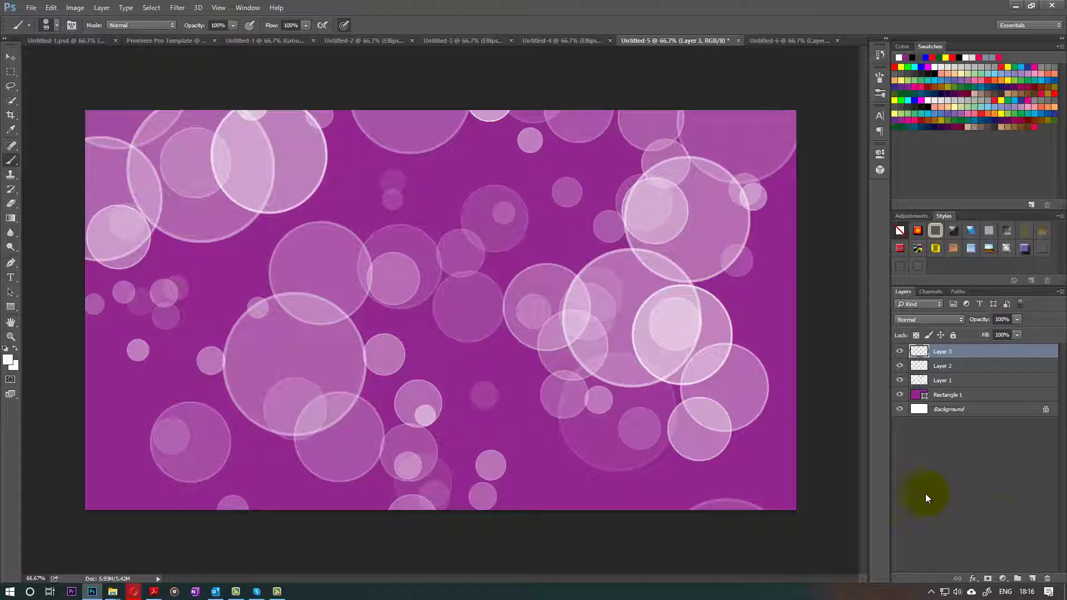
# - Add Layer 4 and paint a trail of tiny bokeh dots with a 46 px brush
pyautogui.click(1034, 582)
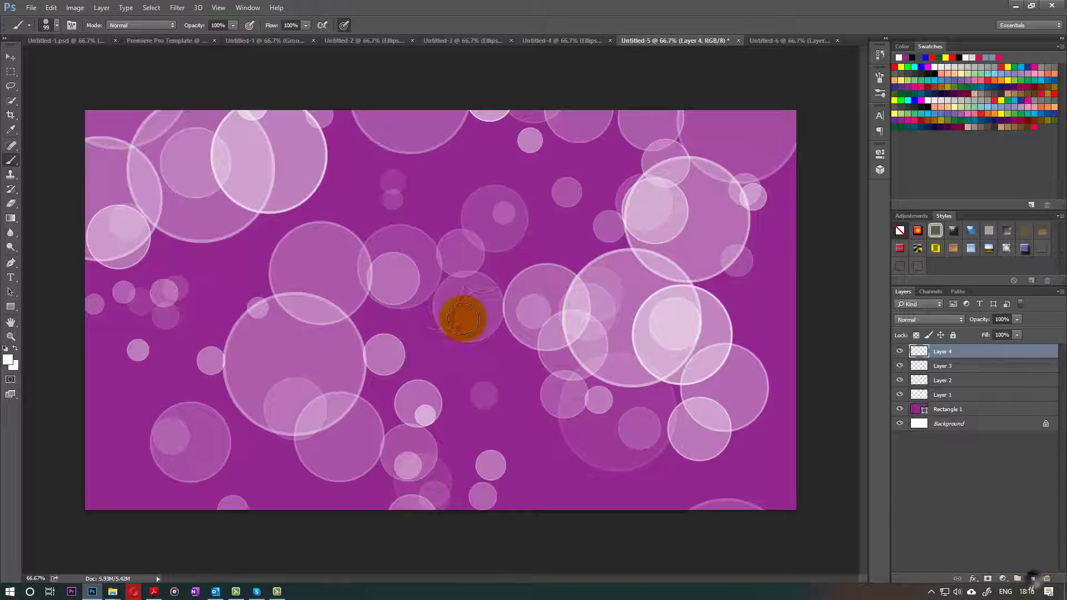
pyautogui.click(58, 26)
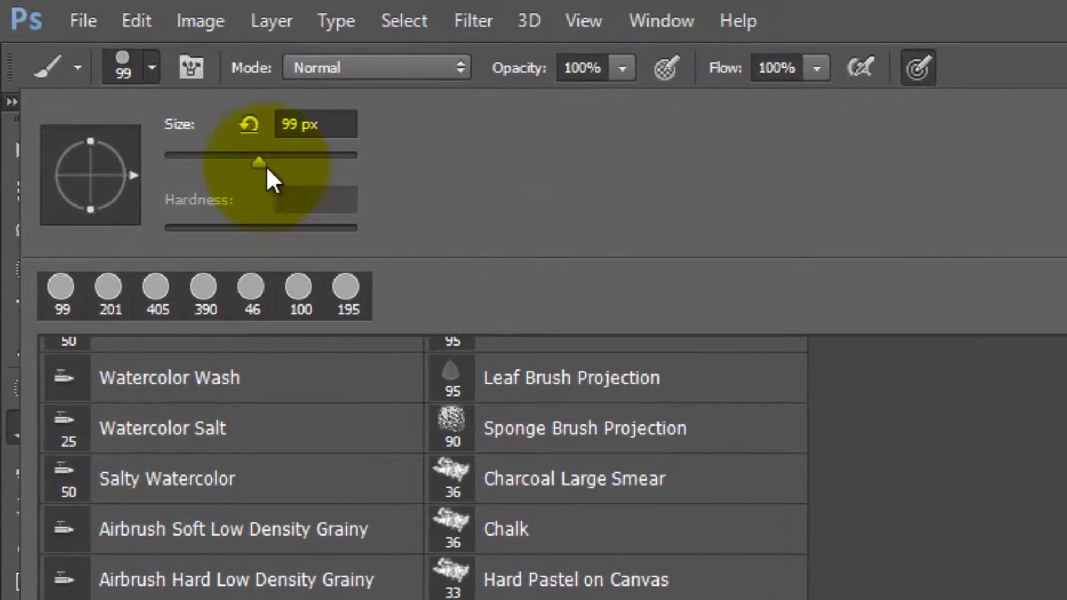
pyautogui.moveTo(100, 58); pyautogui.dragTo(96, 58)
pyautogui.moveTo(256, 157); pyautogui.dragTo(208, 156)
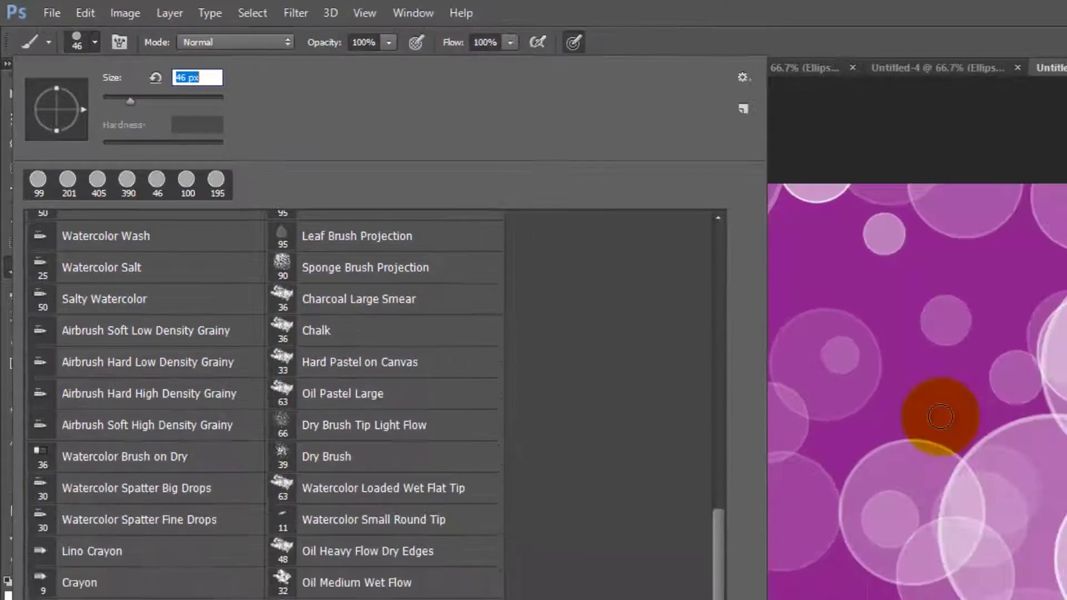
pyautogui.click(539, 251)
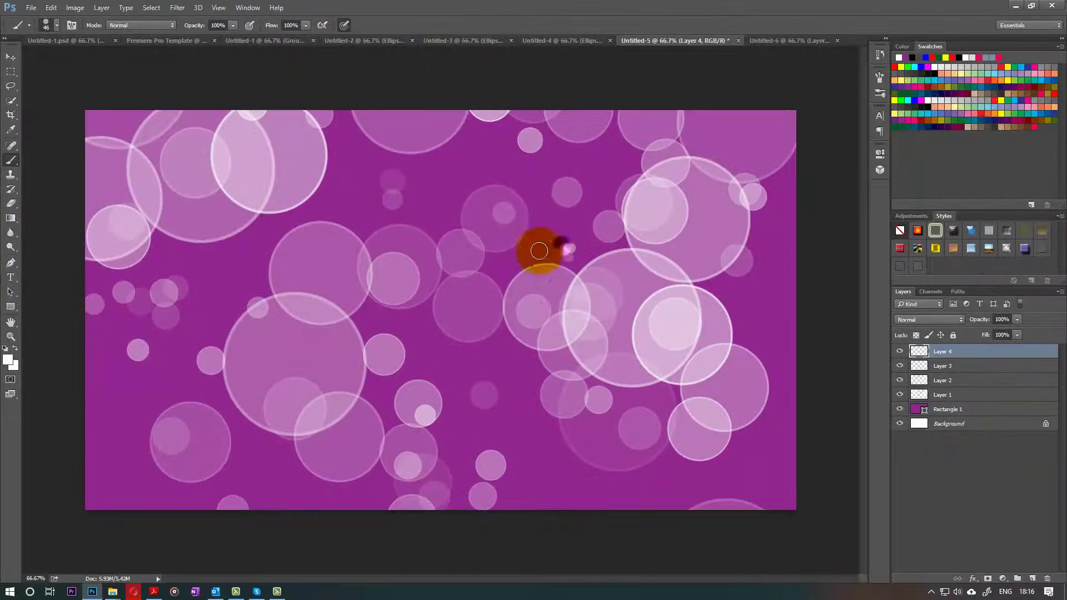
pyautogui.moveTo(539, 251)
pyautogui.mouseDown()
pyautogui.moveTo(530, 183)
pyautogui.moveTo(413, 222)
pyautogui.moveTo(362, 197)
pyautogui.moveTo(240, 277)
pyautogui.moveTo(269, 337)
pyautogui.moveTo(445, 373)
pyautogui.moveTo(601, 470)
pyautogui.moveTo(692, 450)
pyautogui.moveTo(756, 305)
pyautogui.moveTo(471, 314)
pyautogui.moveTo(178, 412)
pyautogui.moveTo(241, 276)
pyautogui.moveTo(344, 198)
pyautogui.moveTo(472, 163)
pyautogui.moveTo(460, 486)
pyautogui.moveTo(520, 459)
pyautogui.moveTo(702, 446)
pyautogui.moveTo(763, 291)
pyautogui.moveTo(159, 393)
pyautogui.moveTo(119, 387)
pyautogui.moveTo(259, 237)
pyautogui.moveTo(357, 169)
pyautogui.moveTo(496, 191)
pyautogui.moveTo(524, 236)
pyautogui.moveTo(403, 373)
pyautogui.moveTo(397, 432)
pyautogui.moveTo(464, 295)
pyautogui.moveTo(520, 301)
pyautogui.moveTo(480, 348)
pyautogui.moveTo(438, 222)
pyautogui.moveTo(370, 467)
pyautogui.mouseUp()
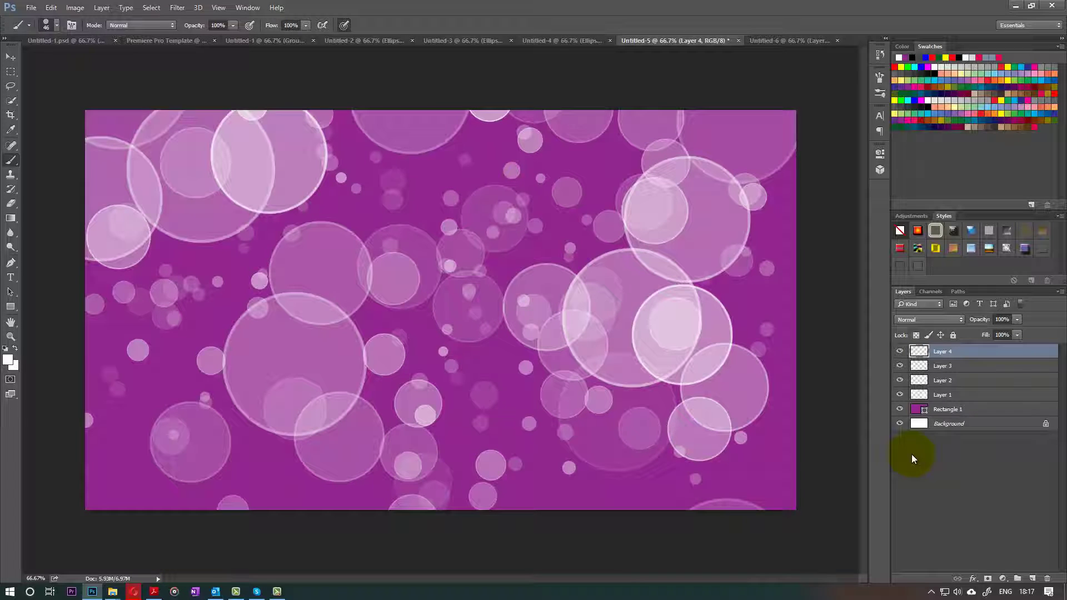
# - Lower Layer 1's opacity to 47%
pyautogui.click(959, 393)
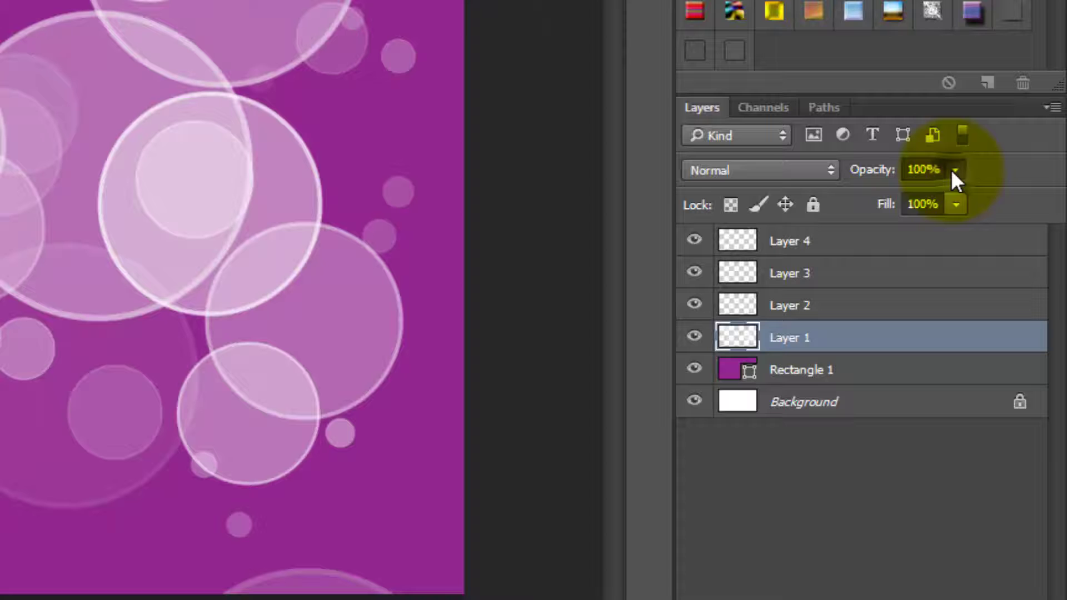
pyautogui.moveTo(952, 169); pyautogui.dragTo(886, 205)
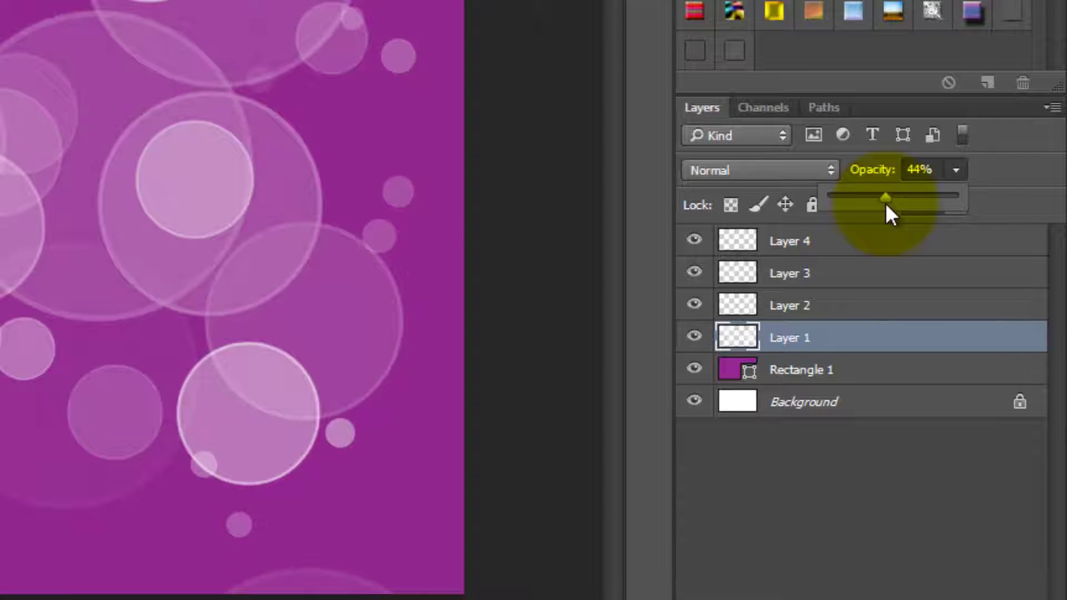
pyautogui.moveTo(885, 202); pyautogui.dragTo(889, 202)
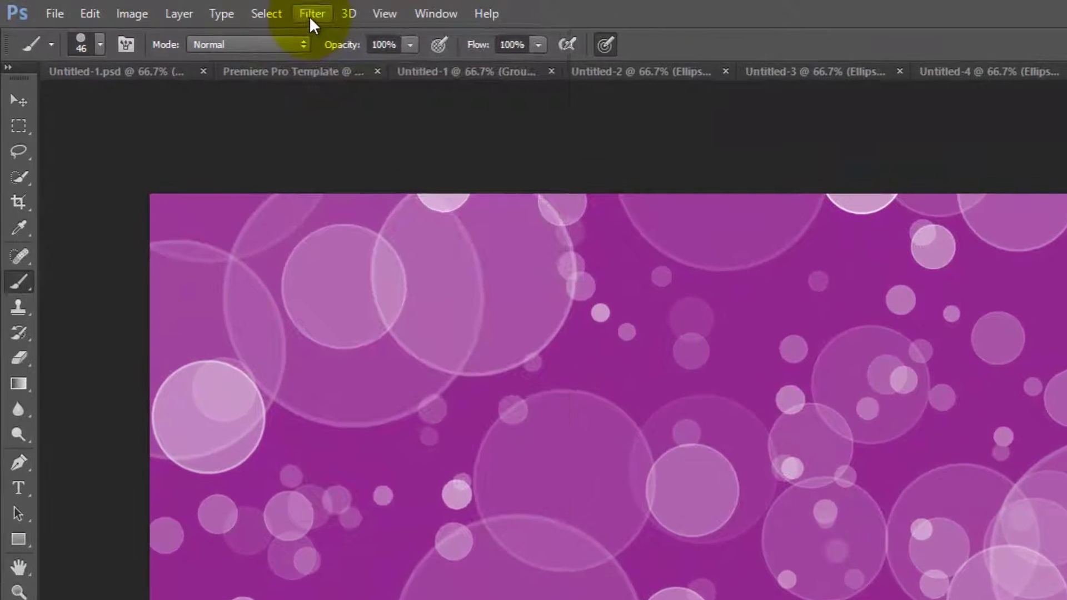
# - Apply a 15.5-pixel Gaussian Blur to Layer 1
pyautogui.click(310, 15)
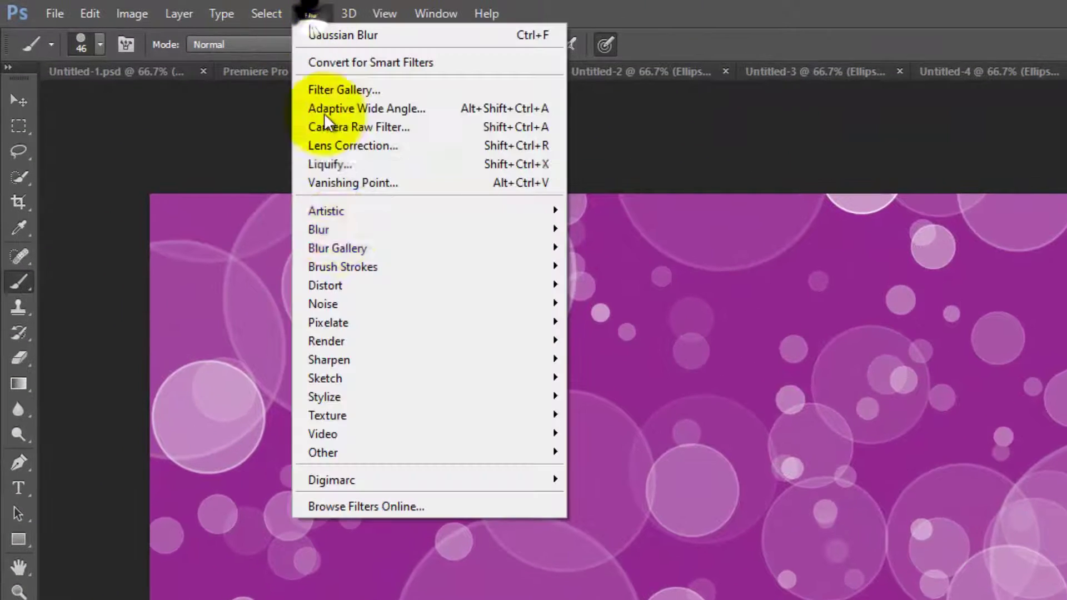
pyautogui.moveTo(362, 234)
pyautogui.moveTo(393, 228)
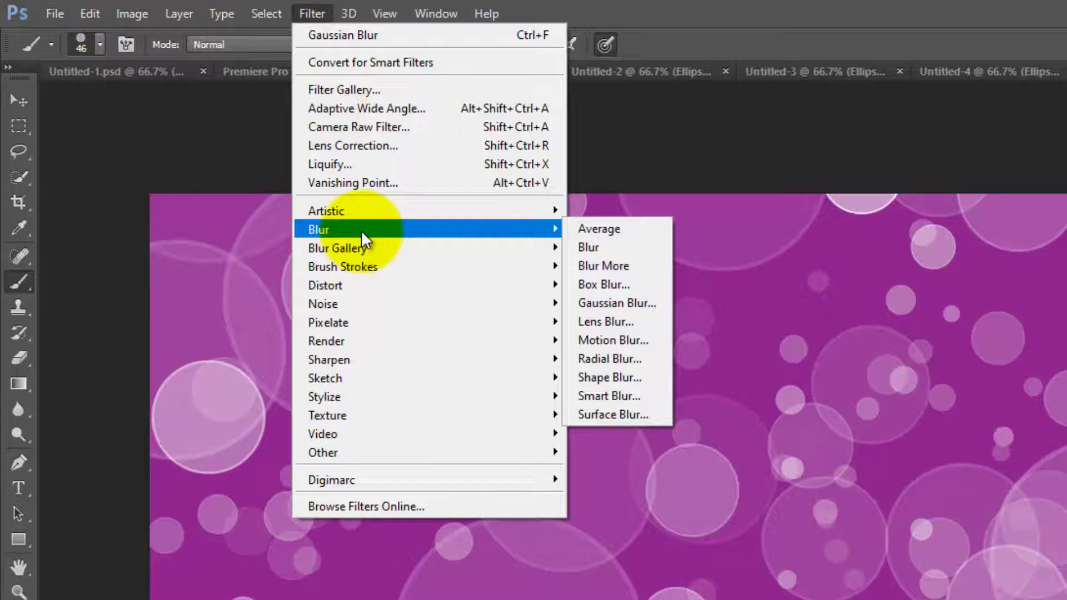
pyautogui.click(621, 306)
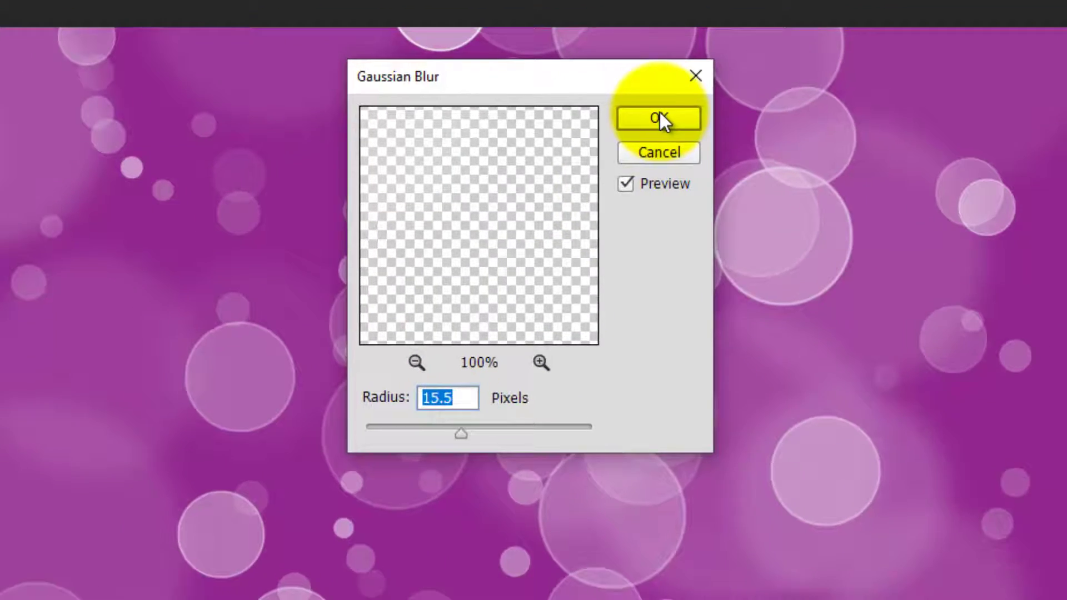
pyautogui.click(664, 113)
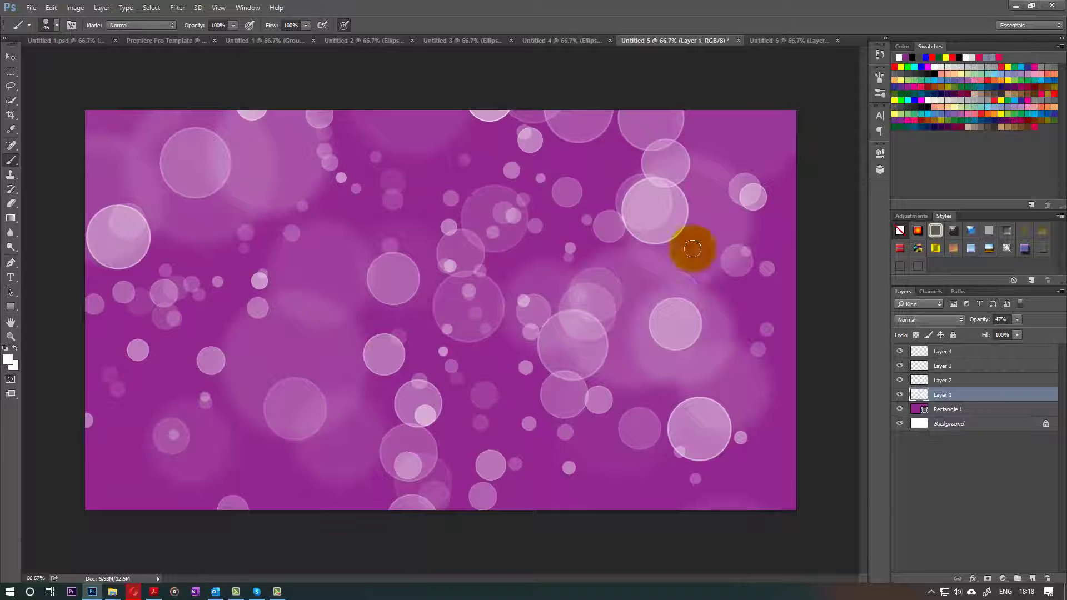
# - Apply a 6.8-pixel Gaussian Blur to Layer 2
pyautogui.click(941, 380)
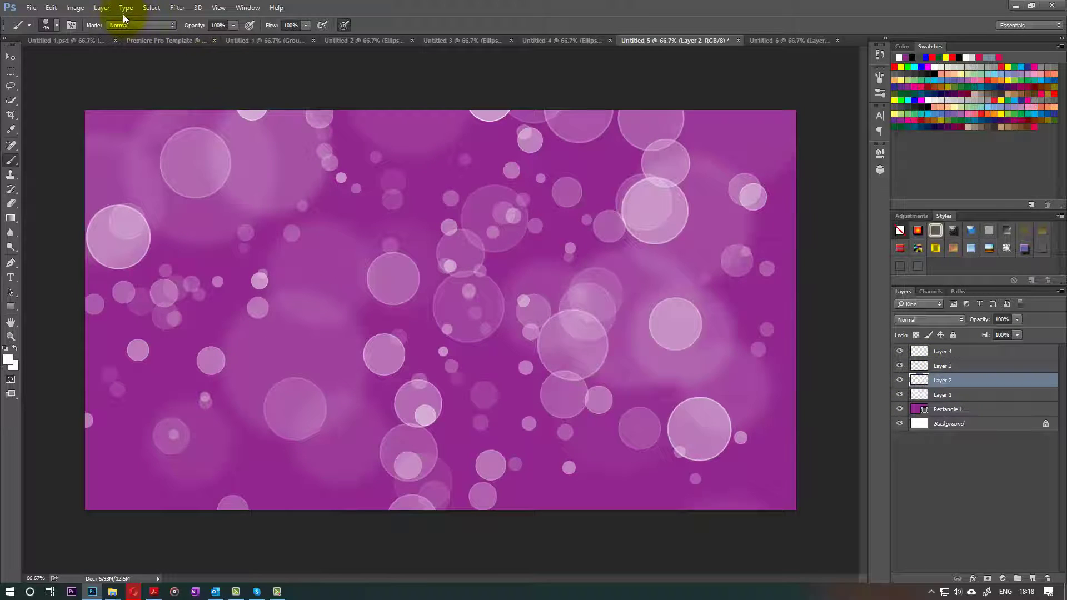
pyautogui.click(178, 8)
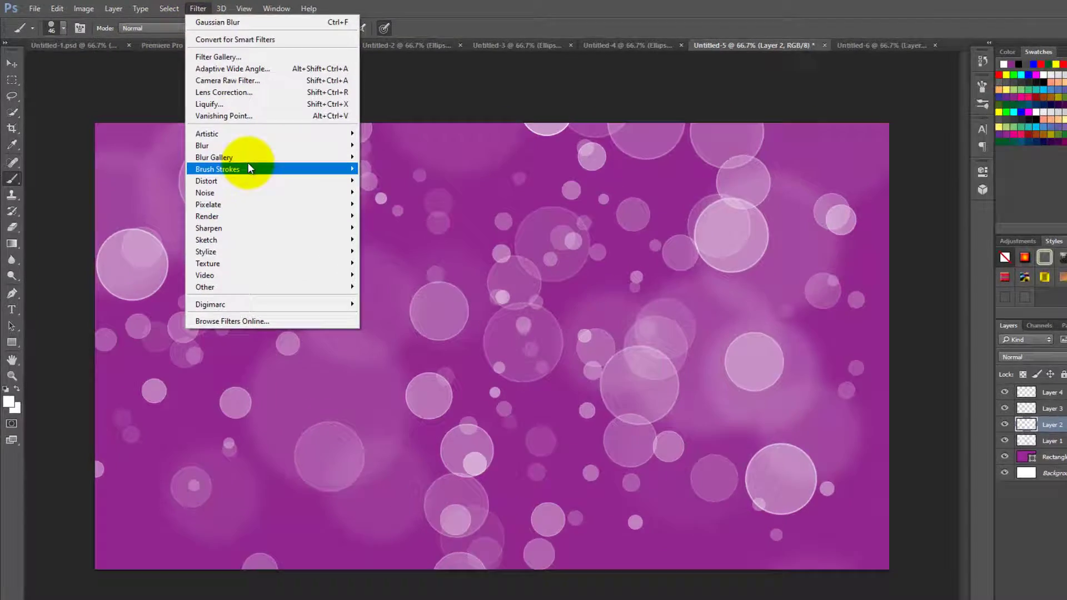
pyautogui.moveTo(240, 146)
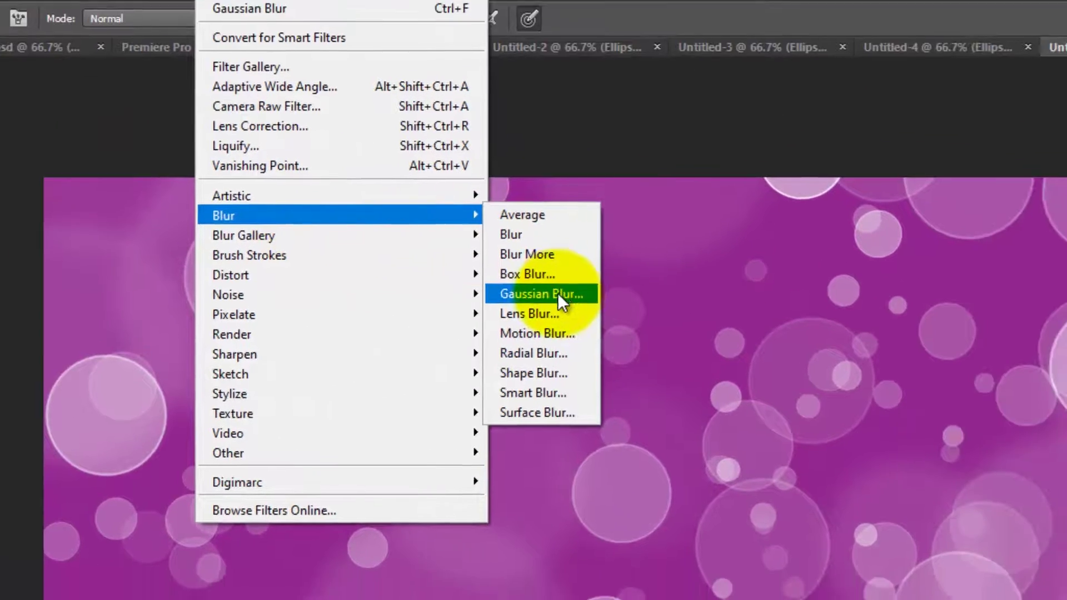
pyautogui.click(558, 292)
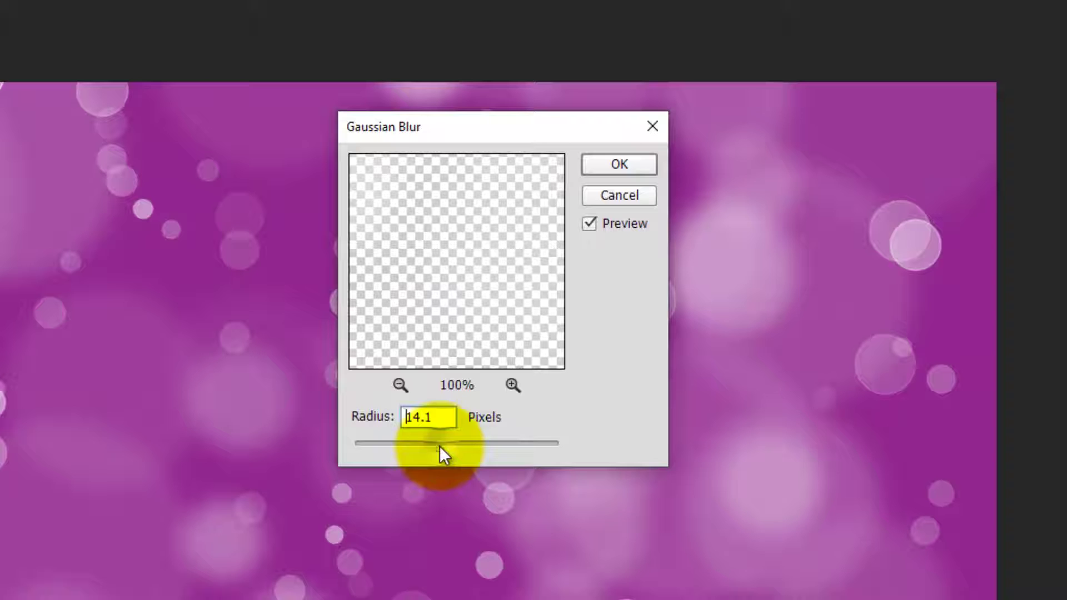
pyautogui.moveTo(440, 446)
pyautogui.mouseDown()
pyautogui.moveTo(396, 445)
pyautogui.moveTo(419, 446)
pyautogui.mouseUp()
pyautogui.click(603, 165)
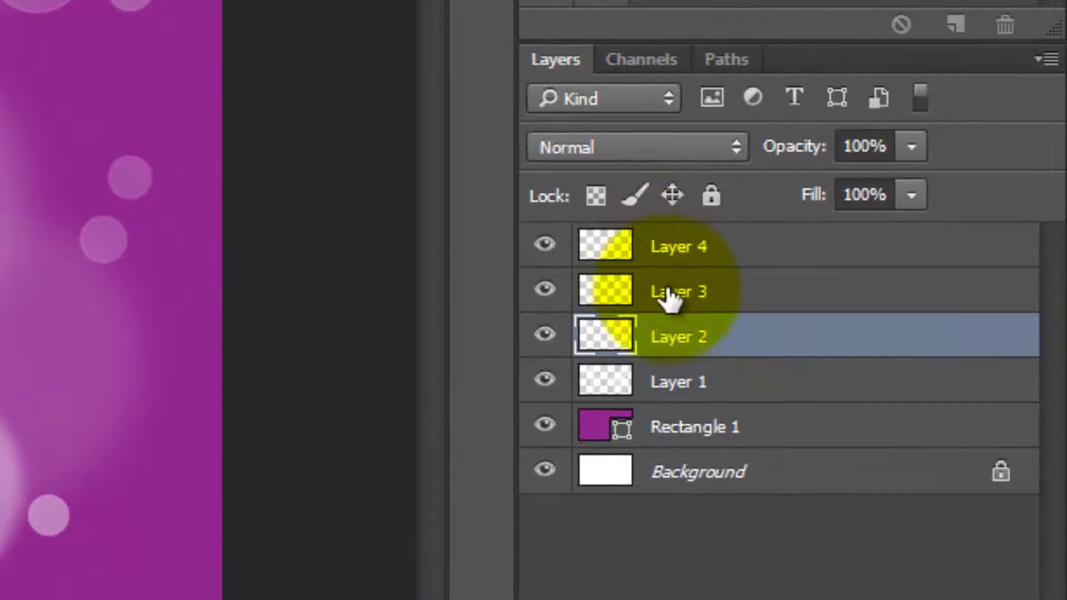
# - Apply a 1.5-pixel Gaussian Blur to Layer 3
pyautogui.click(671, 292)
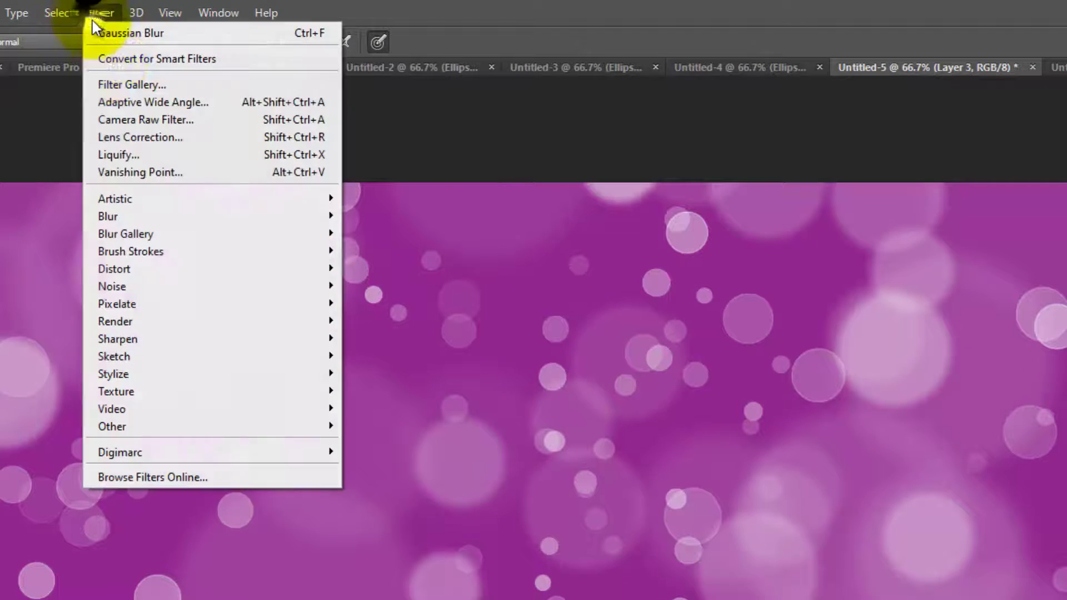
pyautogui.moveTo(169, 221)
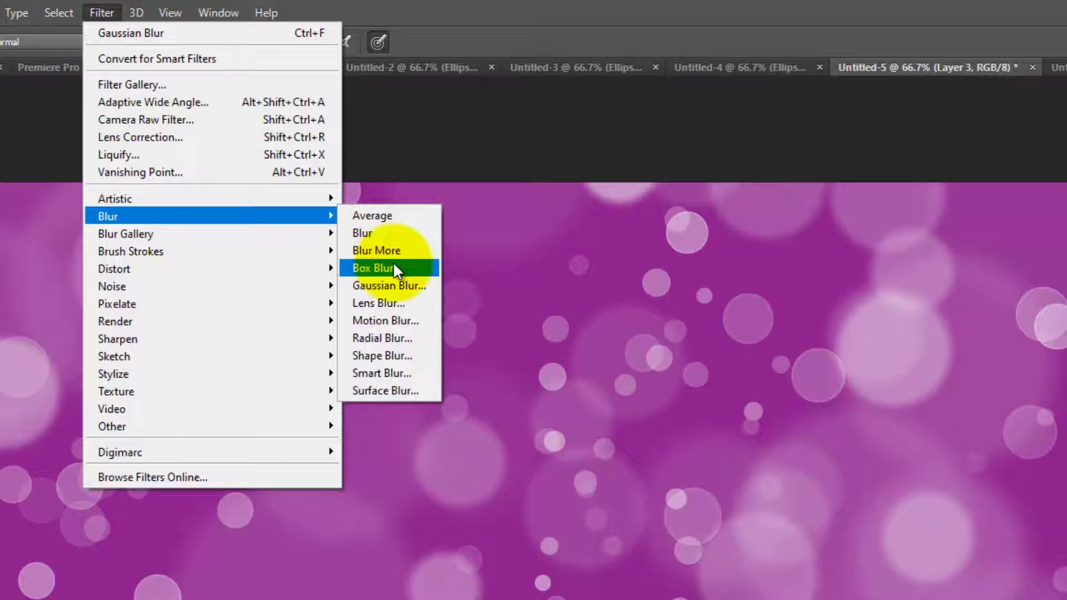
pyautogui.click(396, 283)
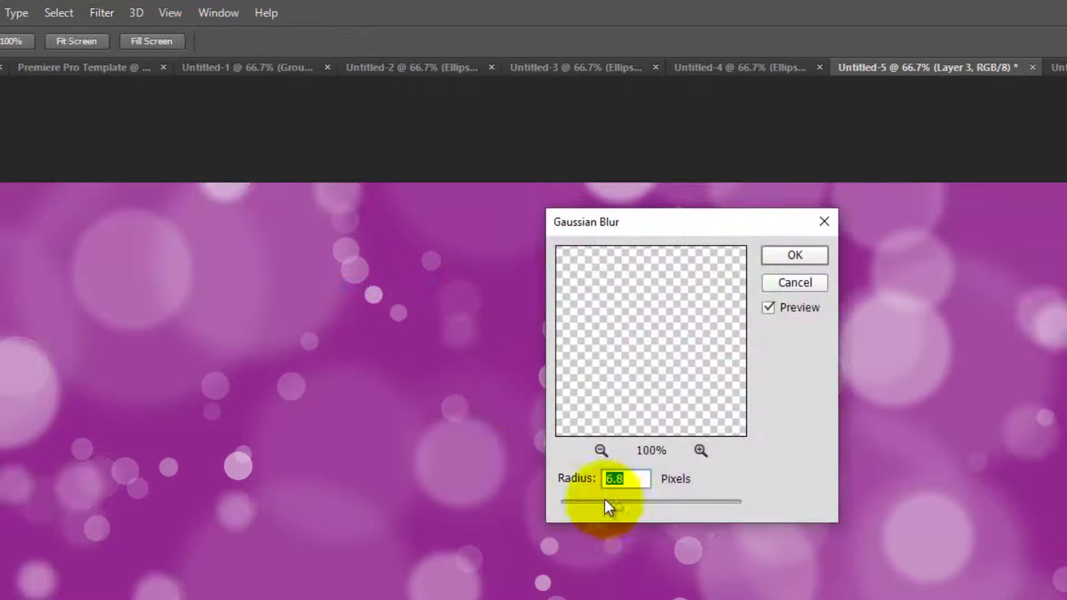
pyautogui.moveTo(605, 501); pyautogui.dragTo(574, 505)
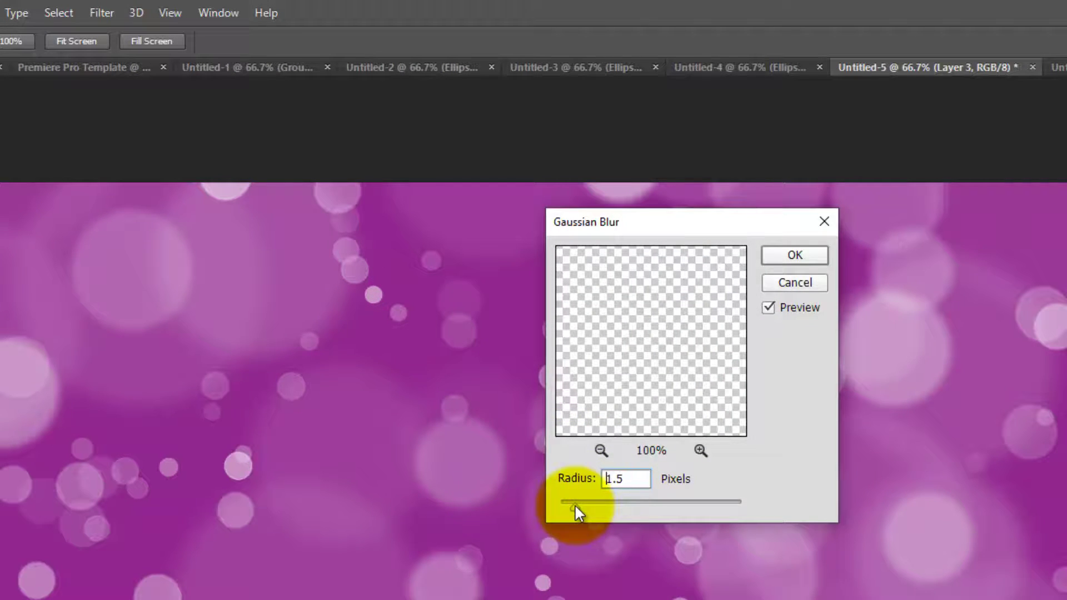
pyautogui.click(795, 255)
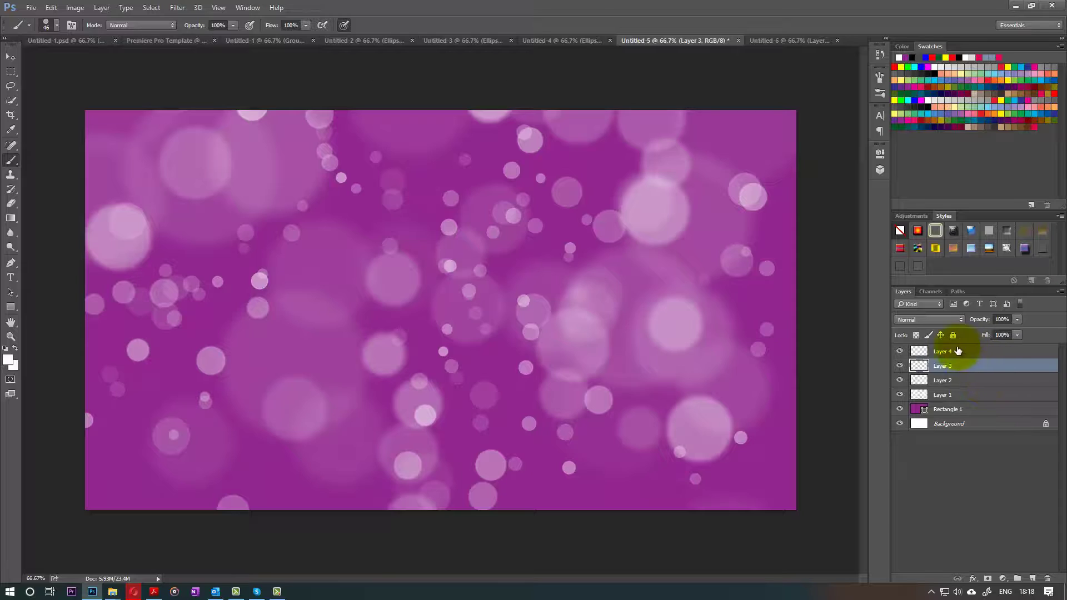
# - Apply a 0.6-pixel Gaussian Blur to Layer 4
pyautogui.click(958, 351)
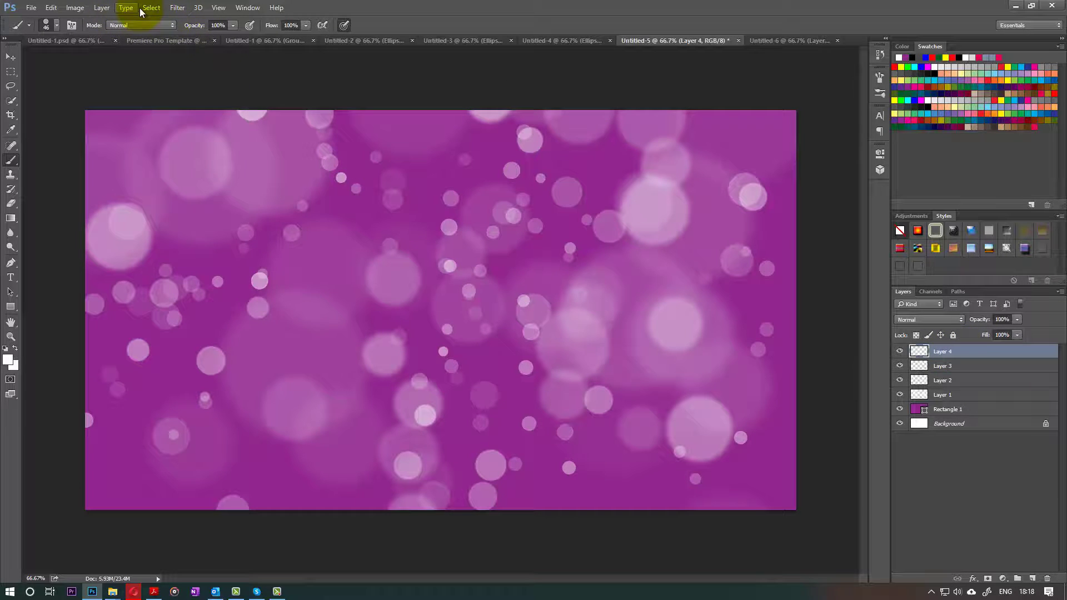
pyautogui.click(177, 7)
pyautogui.moveTo(209, 128)
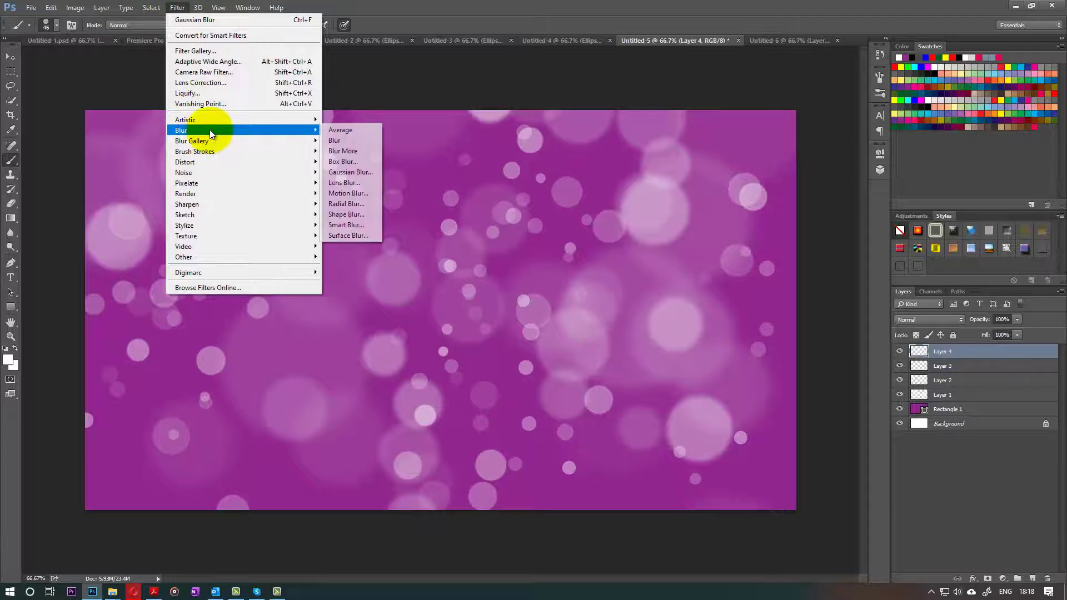
pyautogui.click(351, 172)
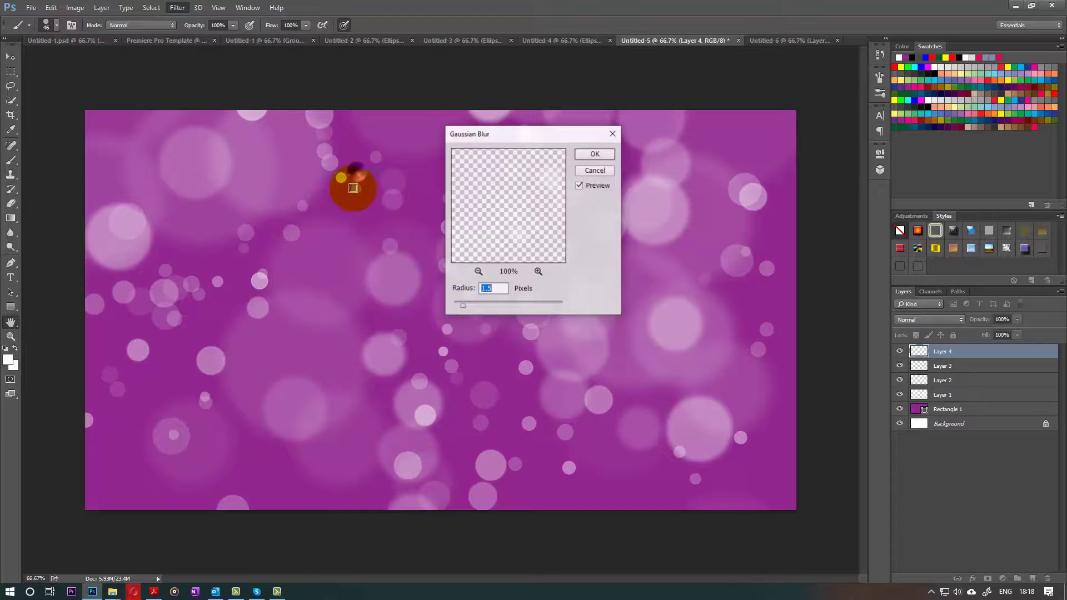
pyautogui.moveTo(464, 309); pyautogui.dragTo(456, 307)
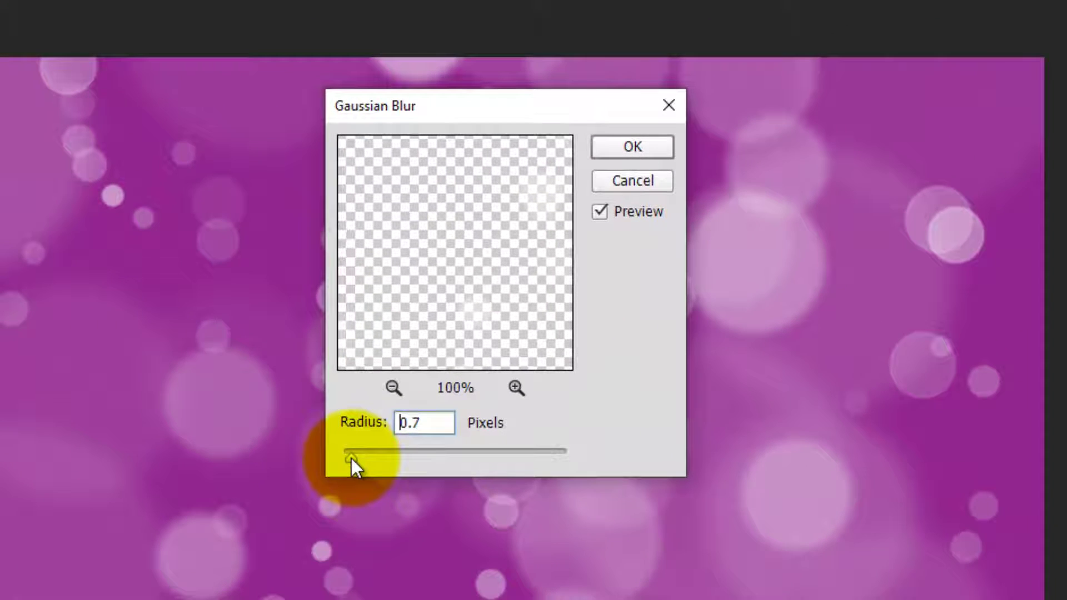
pyautogui.moveTo(352, 458); pyautogui.dragTo(351, 458)
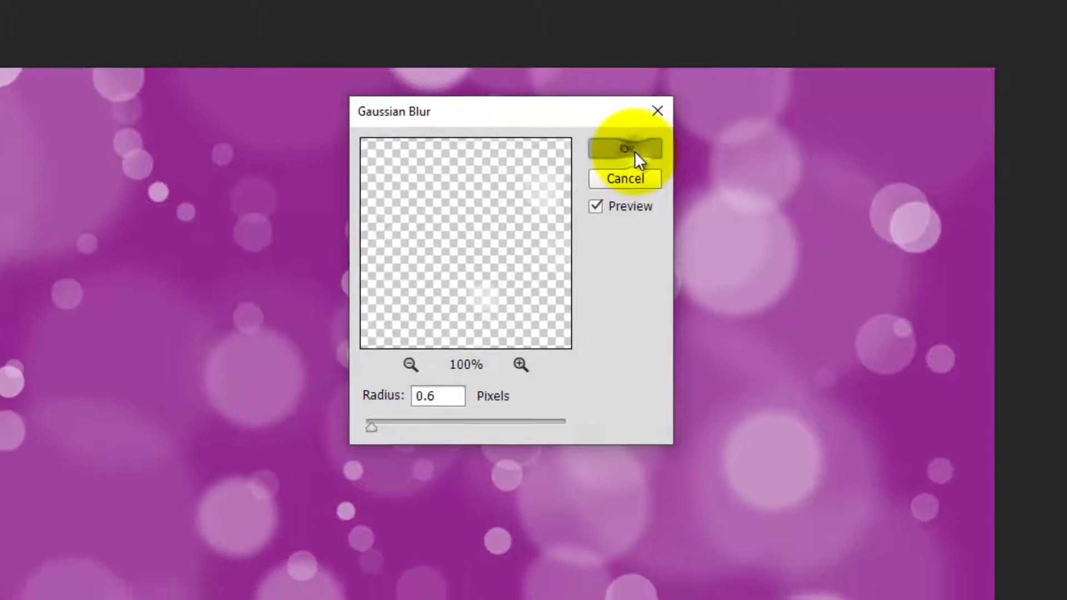
pyautogui.click(635, 151)
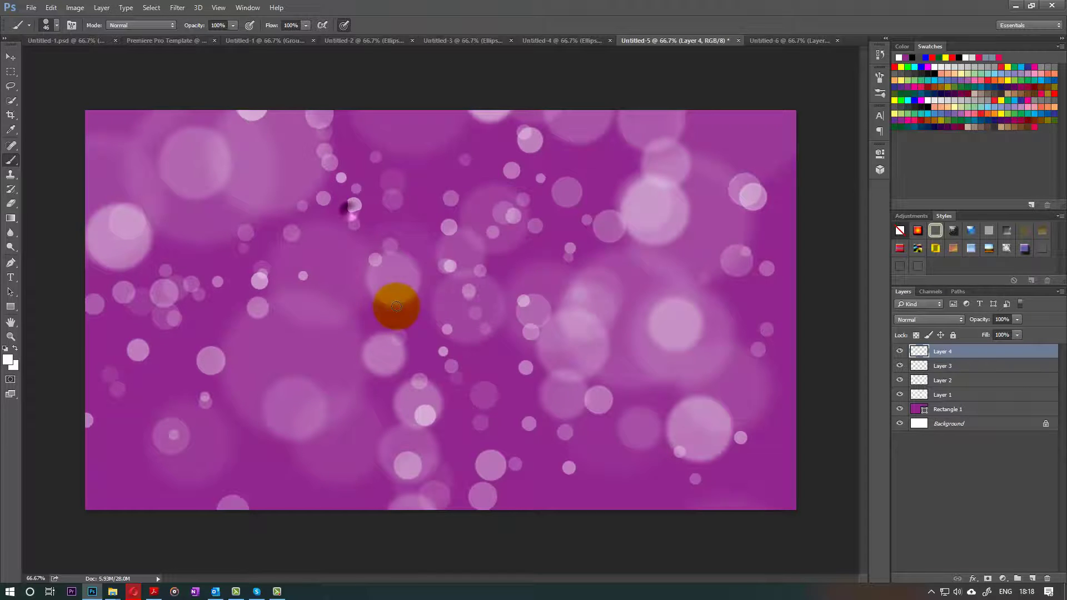
# - Dab five extra small white dots onto the canvas
pyautogui.click(457, 353)
pyautogui.click(393, 374)
pyautogui.click(309, 386)
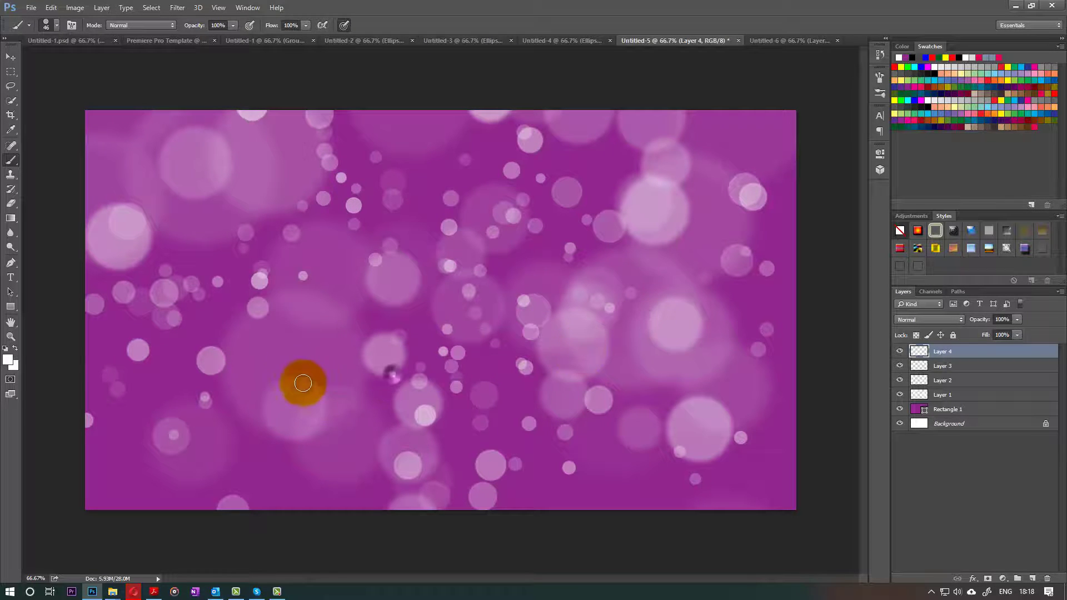
pyautogui.click(307, 351)
pyautogui.click(323, 293)
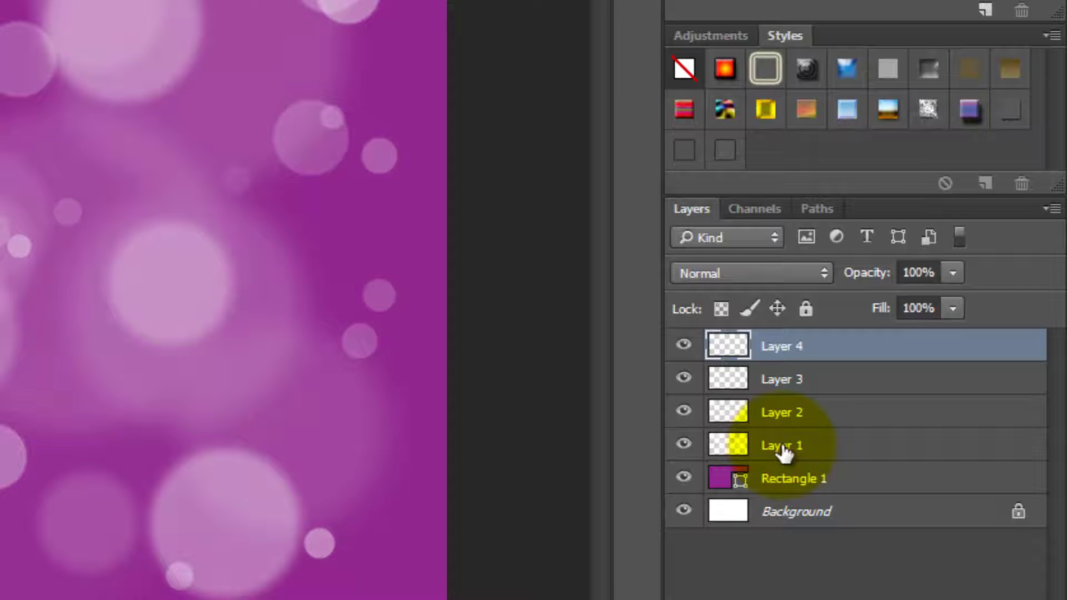
# - Select Layers 1–4 and group them as Group 1 via Group from Layers
pyautogui.keyDown('shift'); pyautogui.click(783, 447); pyautogui.keyUp('shift')
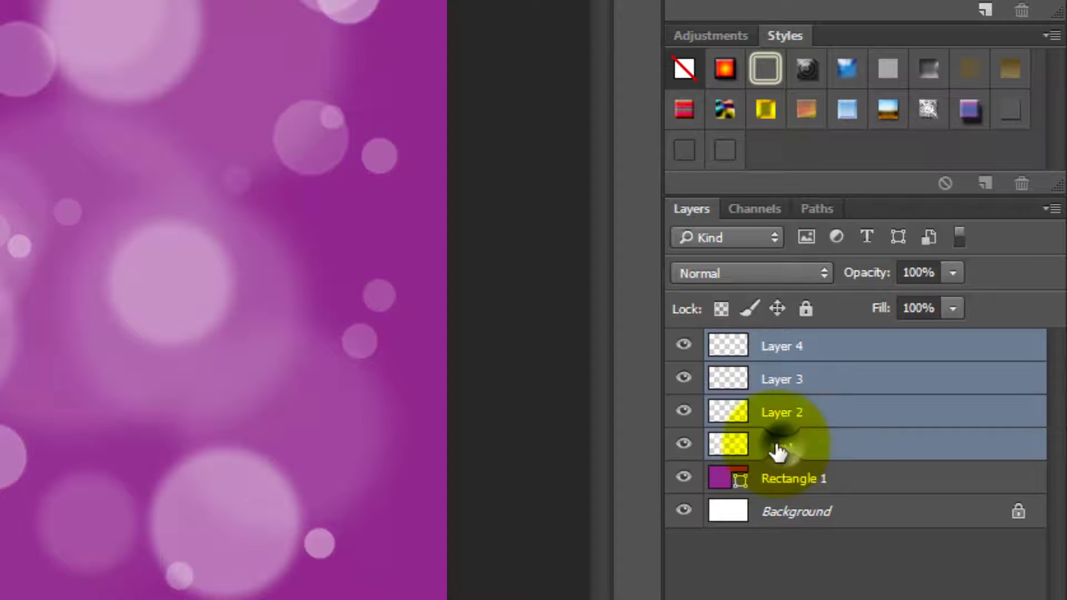
pyautogui.rightClick(765, 344)
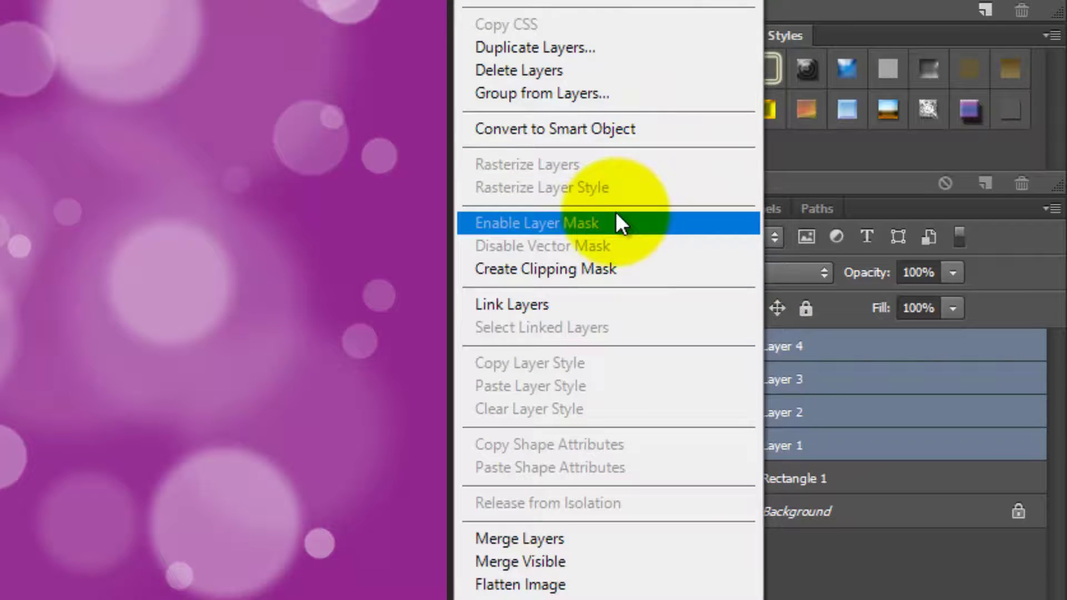
pyautogui.click(585, 93)
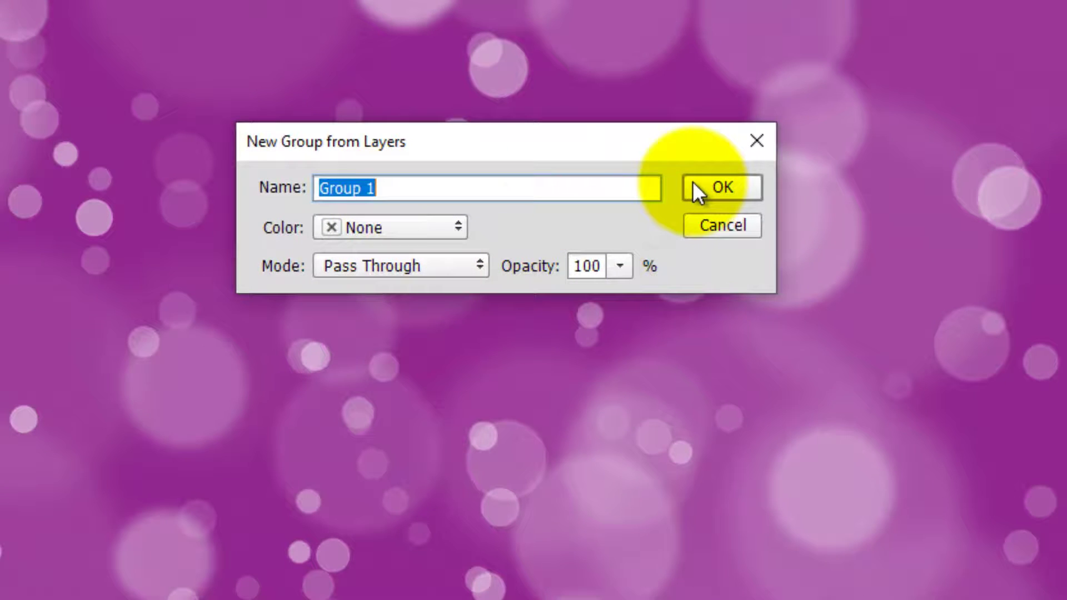
pyautogui.click(714, 189)
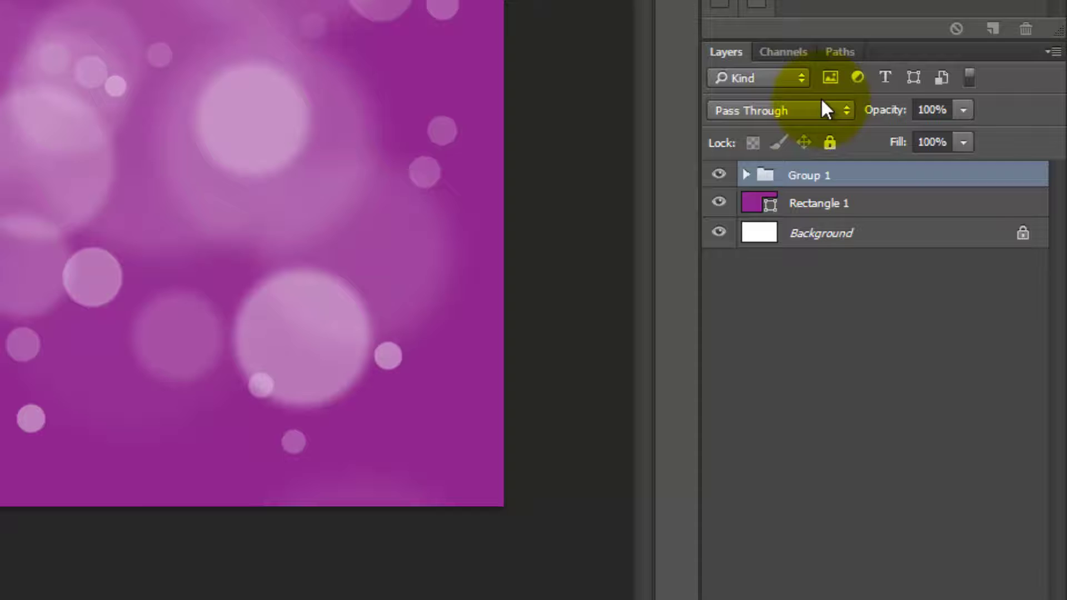
# - Try Overlay, then set Group 1's blend mode to Vivid Light
pyautogui.click(818, 113)
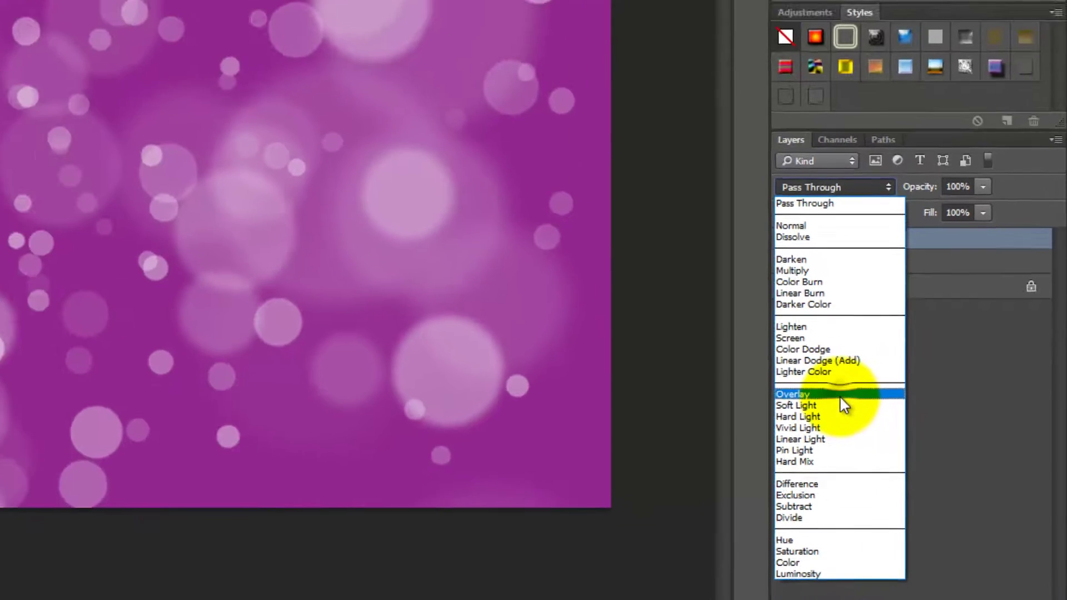
pyautogui.click(788, 368)
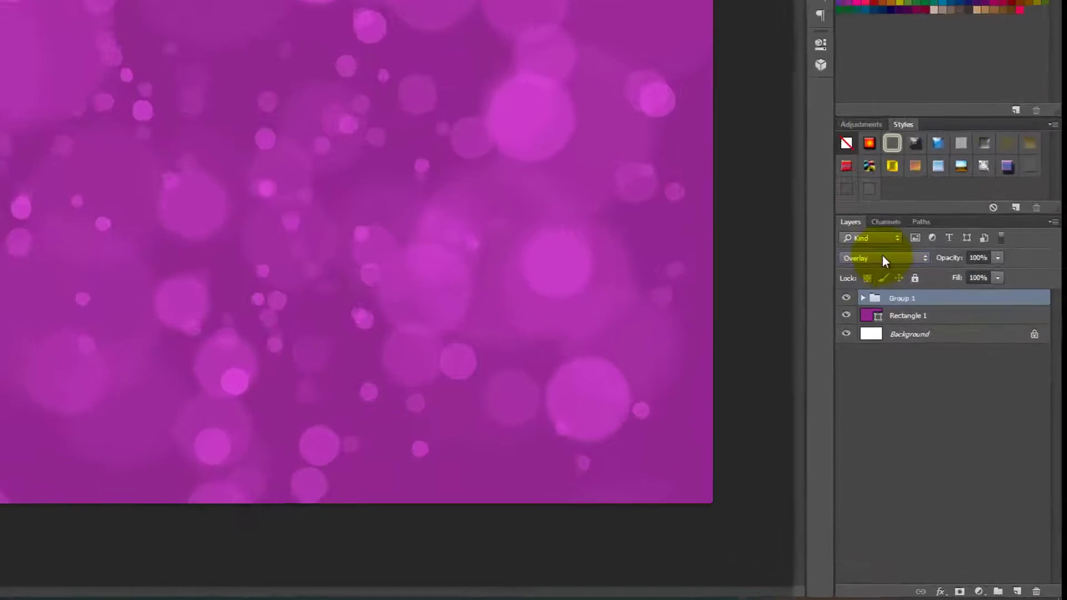
pyautogui.click(920, 320)
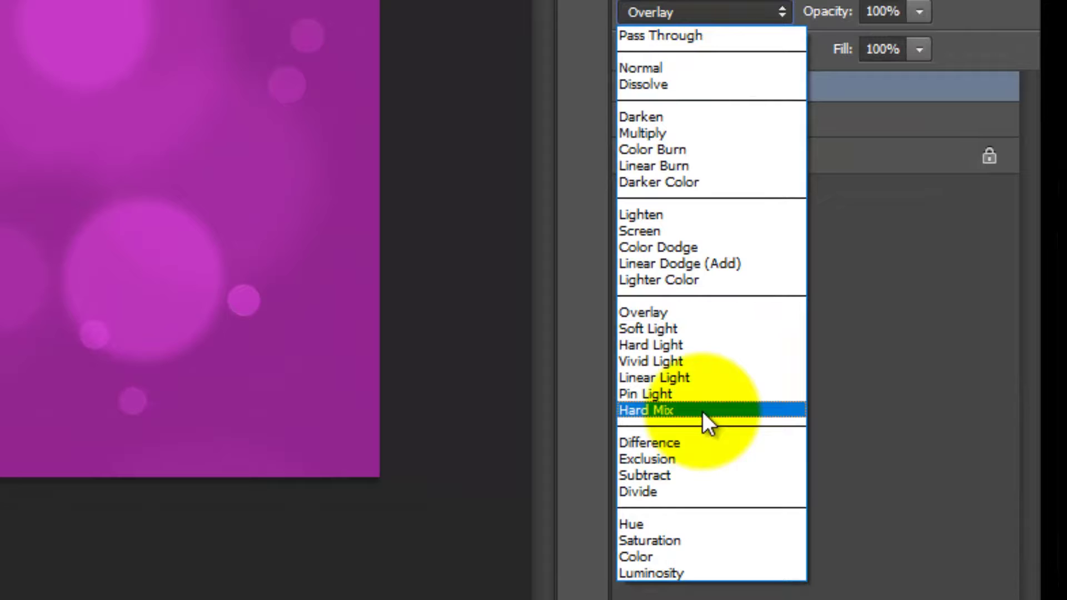
pyautogui.click(666, 361)
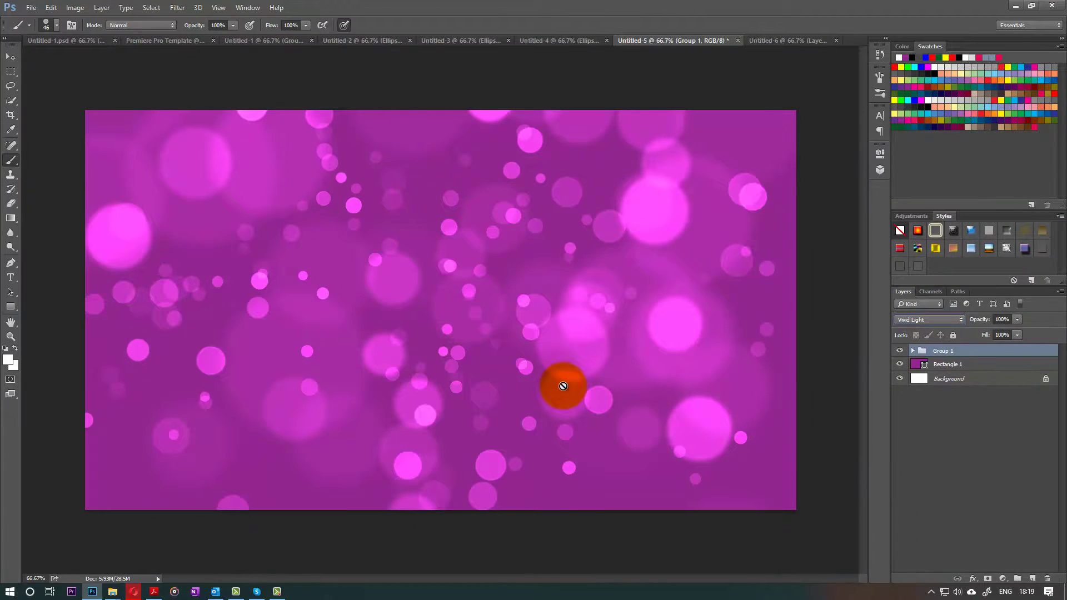